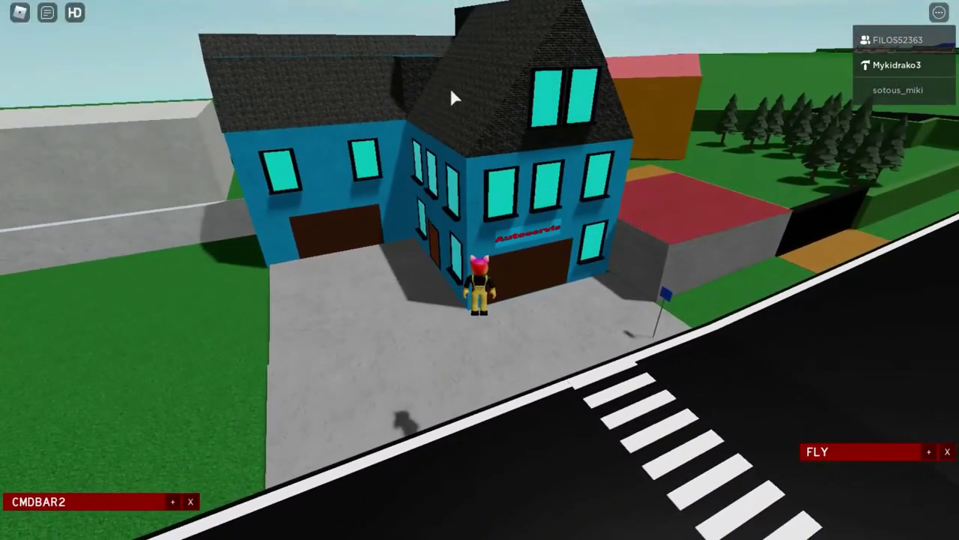
# Step: Survey the map from the air, following the road from the Autoservis building to the roundabout
pyautogui.press('w')
pyautogui.moveTo(490, 208); pyautogui.dragTo(490, 208, button='right')
pyautogui.moveTo(451, 253); pyautogui.dragTo(460, 258, button='right')
pyautogui.press('w')
pyautogui.press('d')
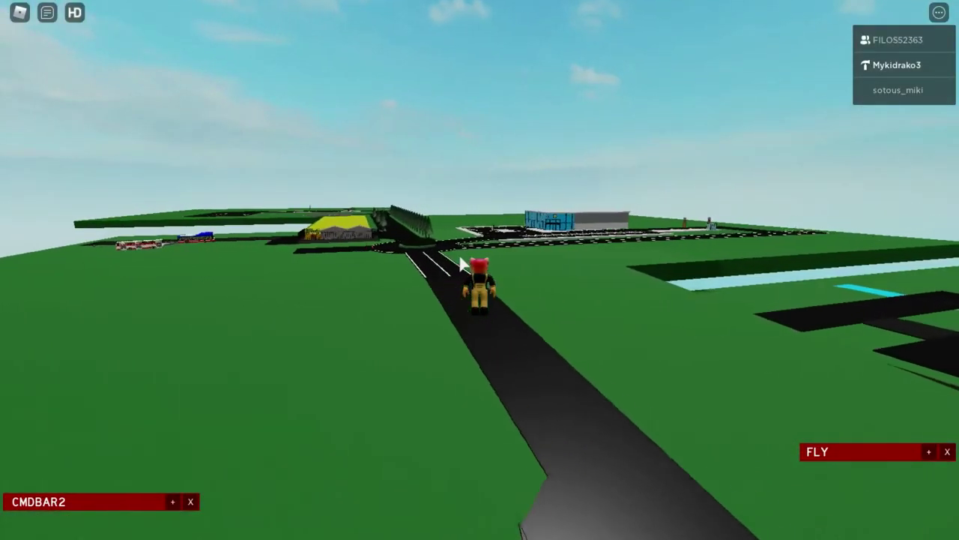
pyautogui.press('w')
pyautogui.press('a')
pyautogui.moveTo(489, 335); pyautogui.dragTo(491, 335, button='right')
pyautogui.press('w')
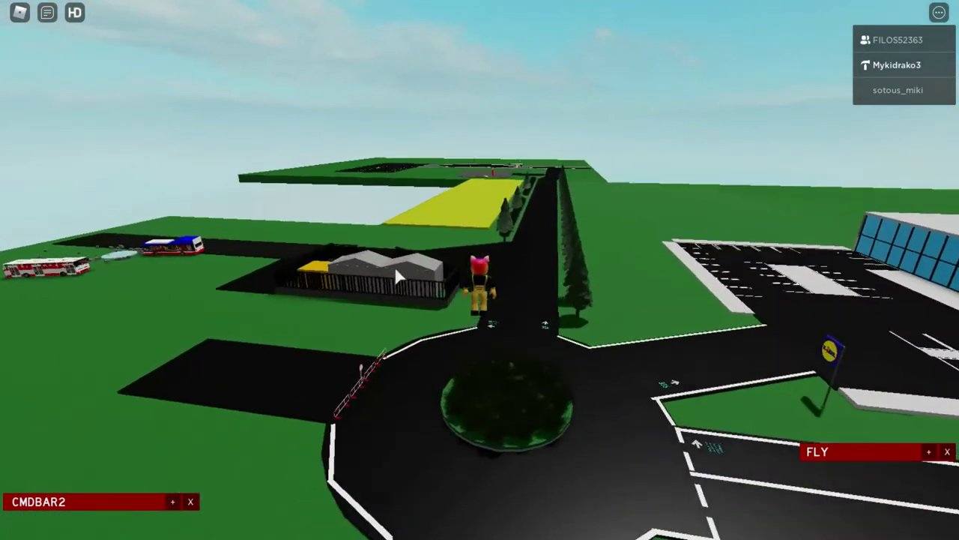
# Step: Examine the fenced garage yard beside the roundabout, the two parked buses and the broken-up pond from above
pyautogui.moveTo(447, 258); pyautogui.dragTo(448, 257, button='right')
pyautogui.press('d')
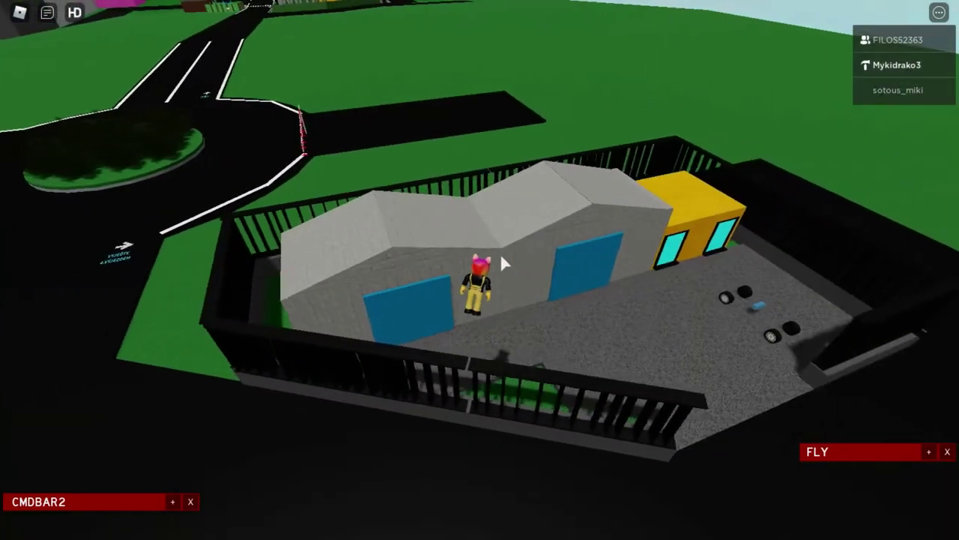
pyautogui.press('s')
pyautogui.moveTo(436, 198); pyautogui.dragTo(466, 182, button='right')
pyautogui.press('w')
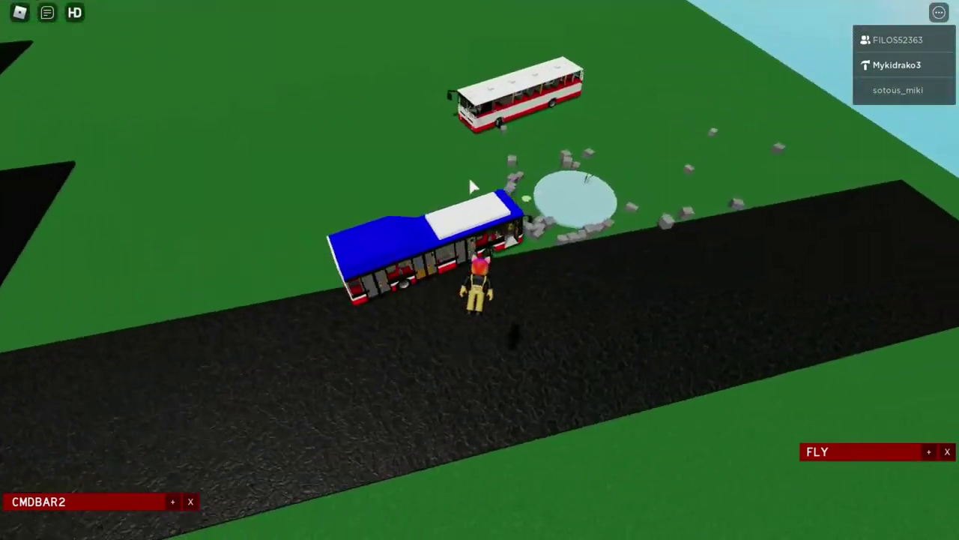
pyautogui.moveTo(537, 225)
pyautogui.mouseDown(button='right')
pyautogui.moveTo(530, 170)
pyautogui.moveTo(547, 216)
pyautogui.mouseUp(button='right')
# Step: Examine the yellow field, the tree-lined road beside it and the rough black road leading to the buses
pyautogui.press('w')
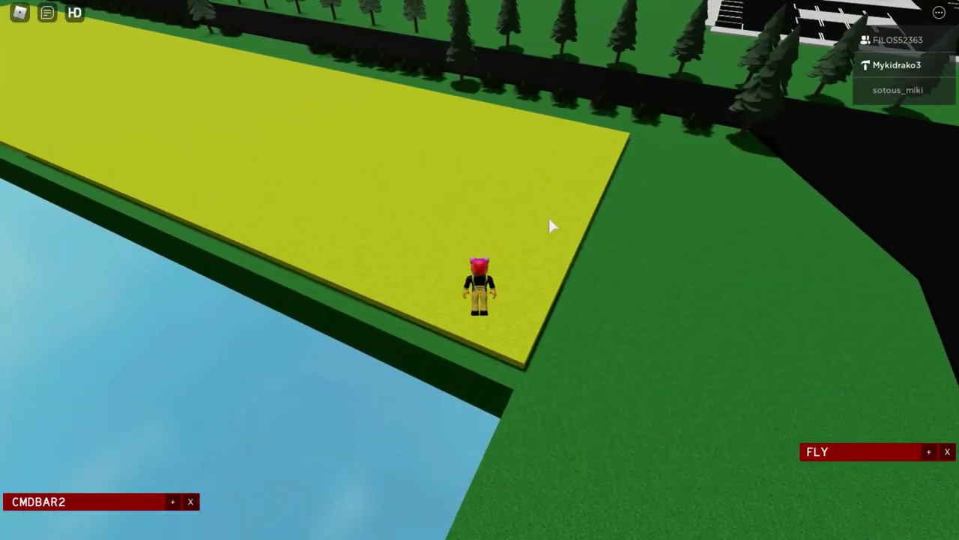
pyautogui.press('w')
pyautogui.moveTo(548, 216); pyautogui.dragTo(439, 218, button='right')
pyautogui.press('w')
pyautogui.press('d')
pyautogui.press('a')
pyautogui.moveTo(717, 322); pyautogui.dragTo(550, 199, button='right')
pyautogui.press('w')
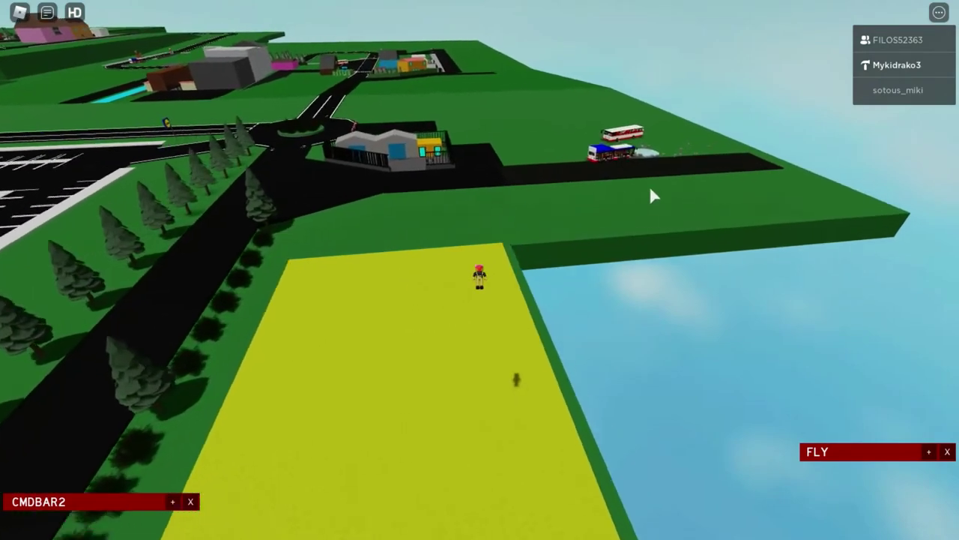
pyautogui.moveTo(649, 187); pyautogui.dragTo(528, 234, button='right')
pyautogui.scroll(5, 528, 234)
pyautogui.press('w')
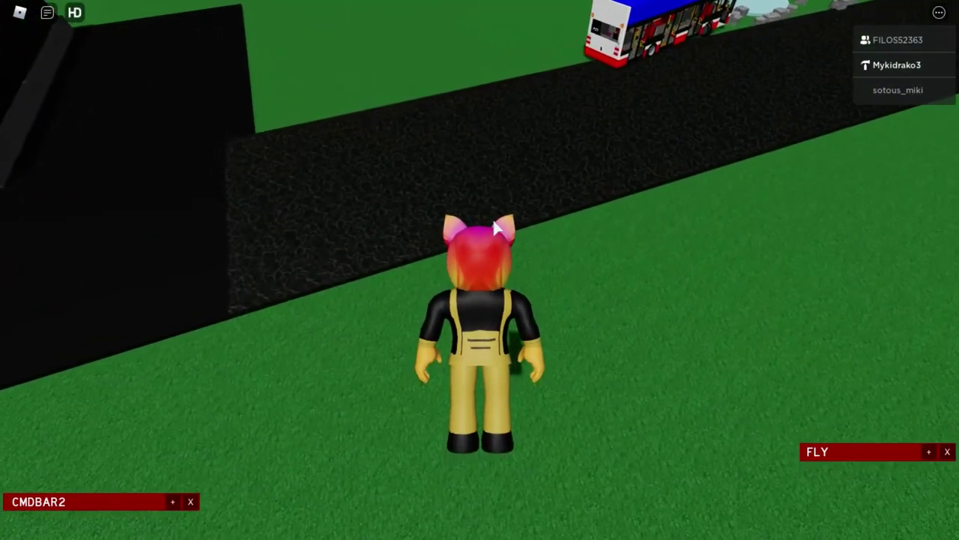
# Step: Examine the roundabout, the Lidl supermarket with its parking lot, and the black roads around the grey buildings by the stream
pyautogui.scroll(-5, 374, 151)
pyautogui.press('w')
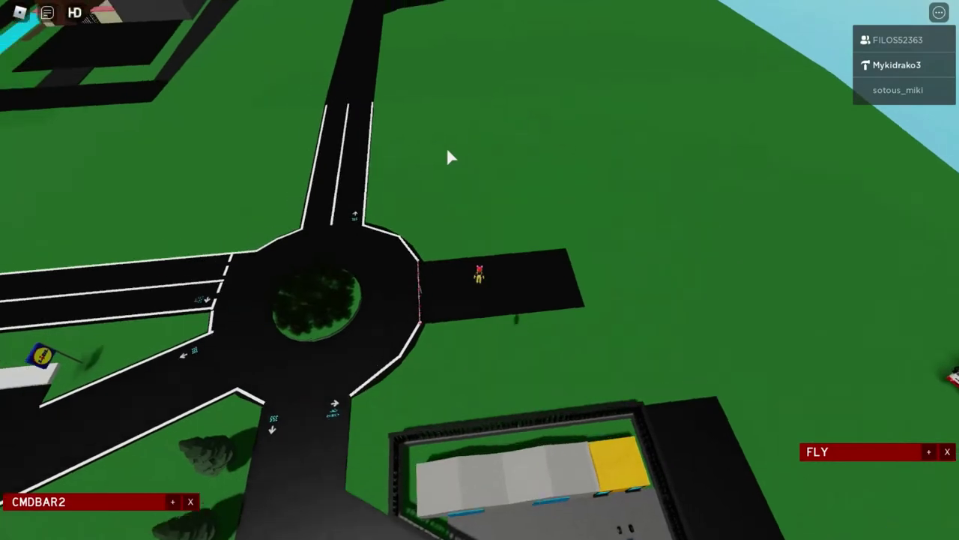
pyautogui.moveTo(447, 150); pyautogui.dragTo(447, 150, button='right')
pyautogui.press('w')
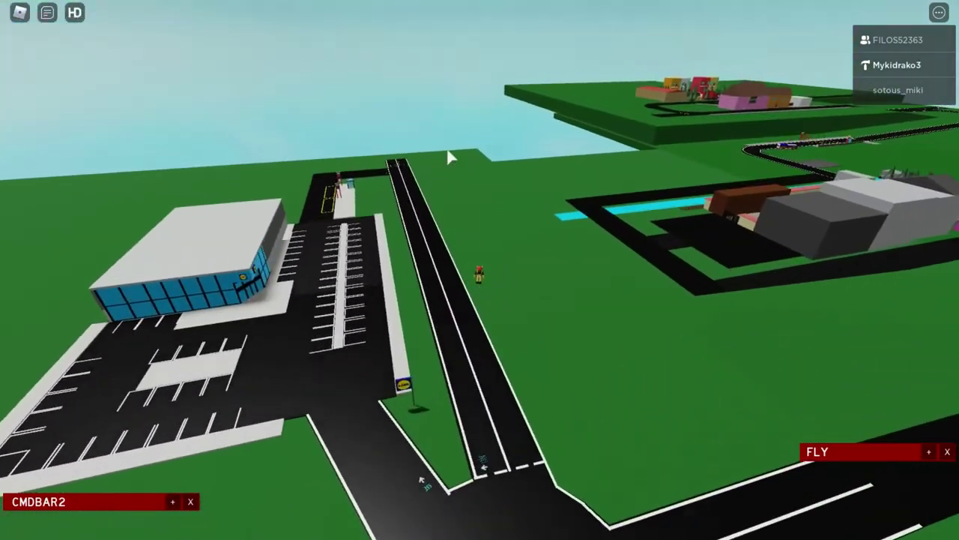
pyautogui.press('w')
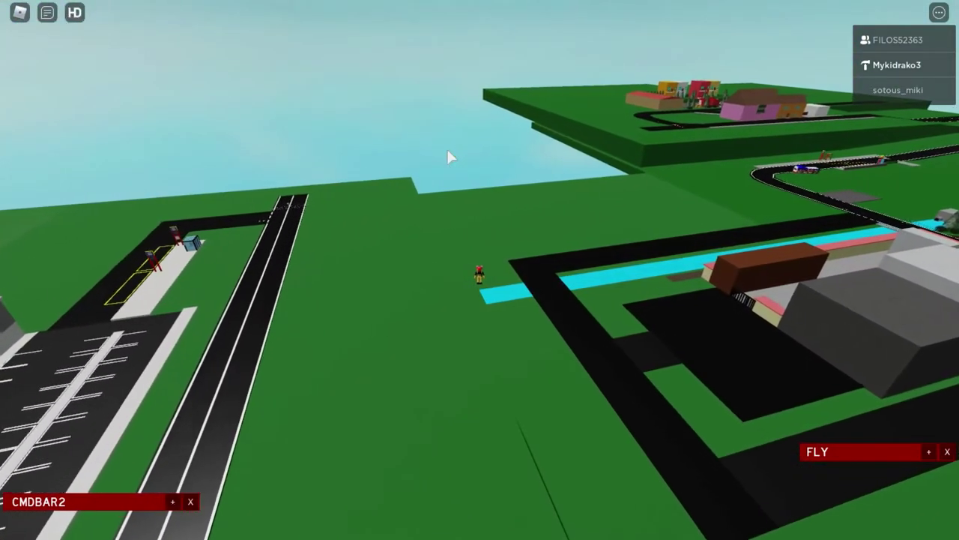
pyautogui.moveTo(448, 150); pyautogui.dragTo(447, 150, button='right')
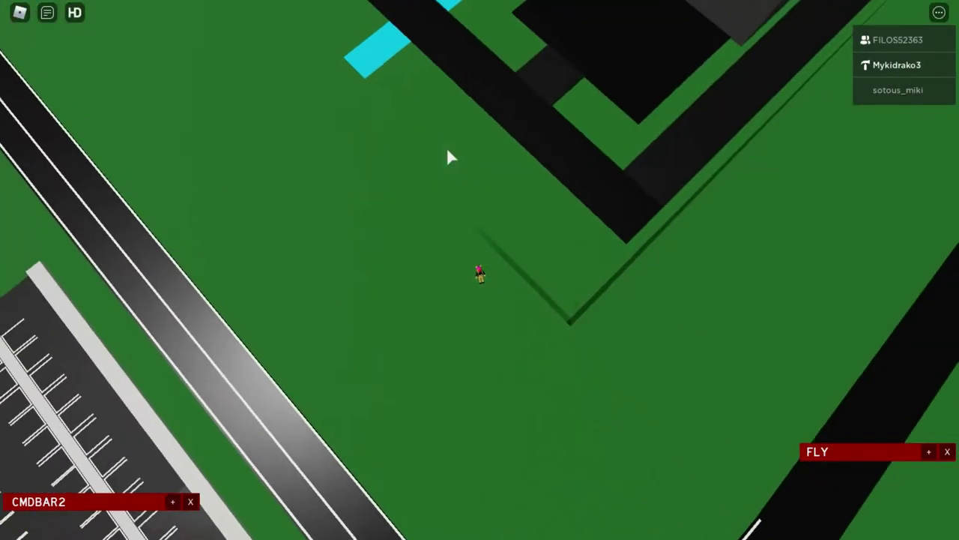
pyautogui.press('w')
pyautogui.moveTo(614, 243); pyautogui.dragTo(614, 243, button='right')
pyautogui.press('w')
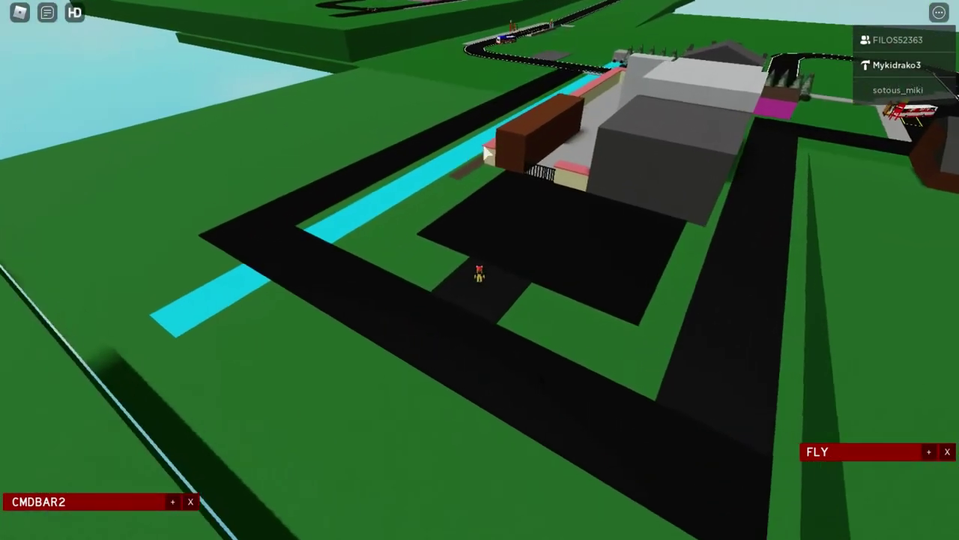
pyautogui.press('w')
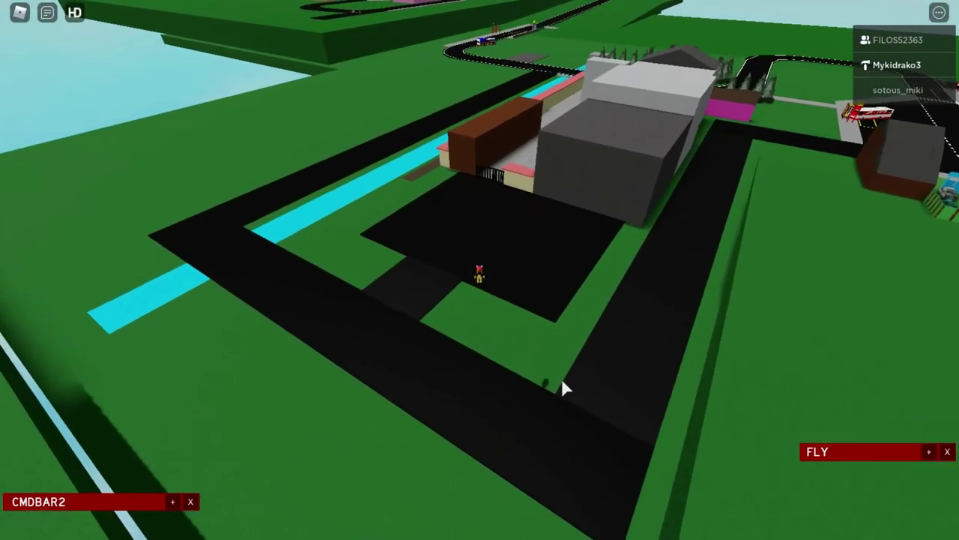
pyautogui.moveTo(485, 246); pyautogui.dragTo(486, 252, button='right')
pyautogui.press('w')
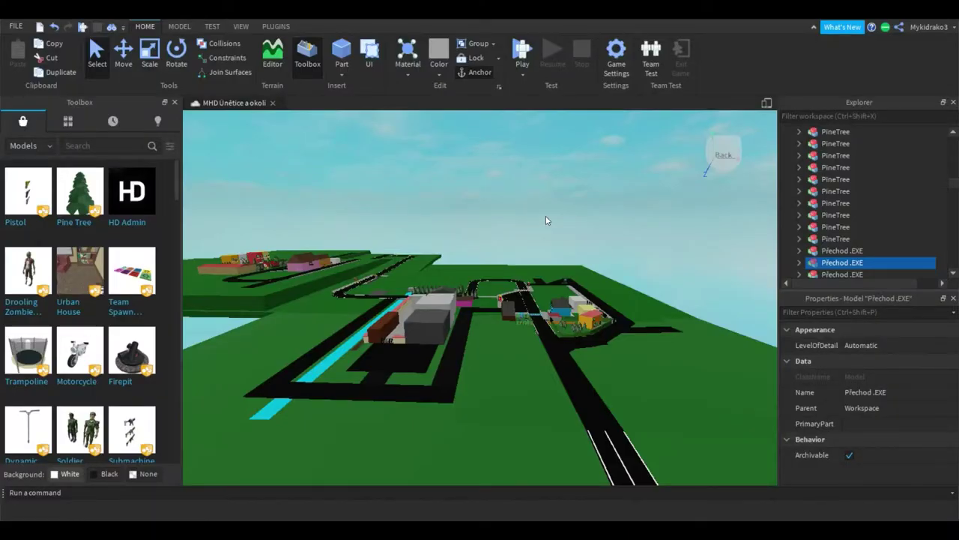
# Step: Delete the light green Felicia car from the fenced yard near the roundabout
pyautogui.click(568, 216)
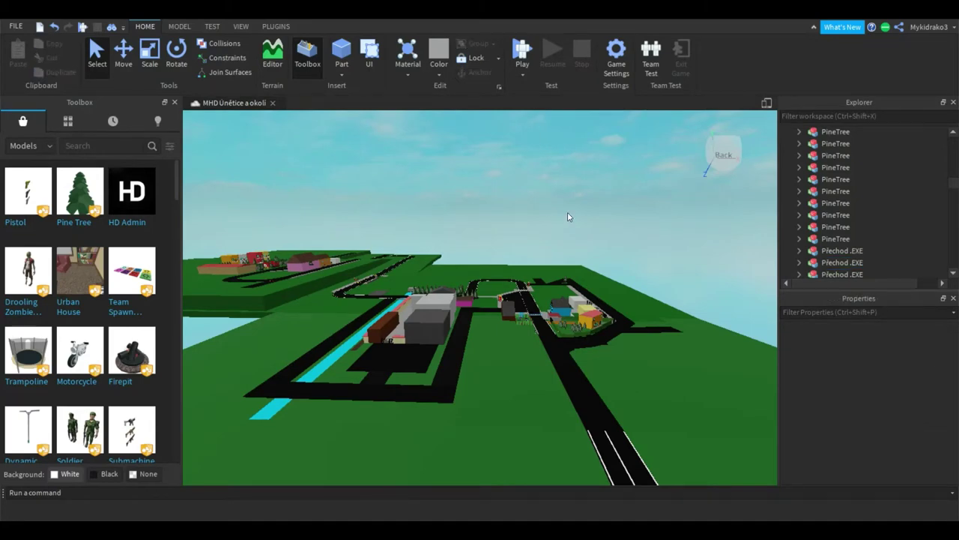
pyautogui.scroll(-3, 572, 171)
pyautogui.moveTo(572, 170); pyautogui.dragTo(570, 173, button='right')
pyautogui.scroll(-2, 569, 173)
pyautogui.moveTo(528, 394); pyautogui.dragTo(534, 401, button='right')
pyautogui.scroll(-5, 531, 401)
pyautogui.scroll(3, 376, 432)
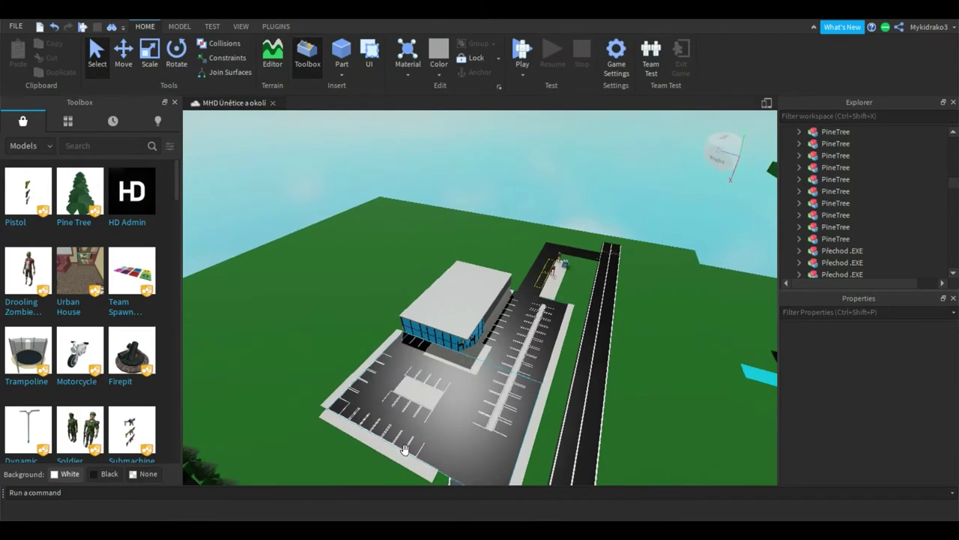
pyautogui.moveTo(678, 268)
pyautogui.mouseDown(button='right')
pyautogui.moveTo(681, 280)
pyautogui.moveTo(683, 271)
pyautogui.mouseUp(button='right')
pyautogui.scroll(-5, 680, 279)
pyautogui.scroll(5, 681, 279)
pyautogui.scroll(10, 598, 295)
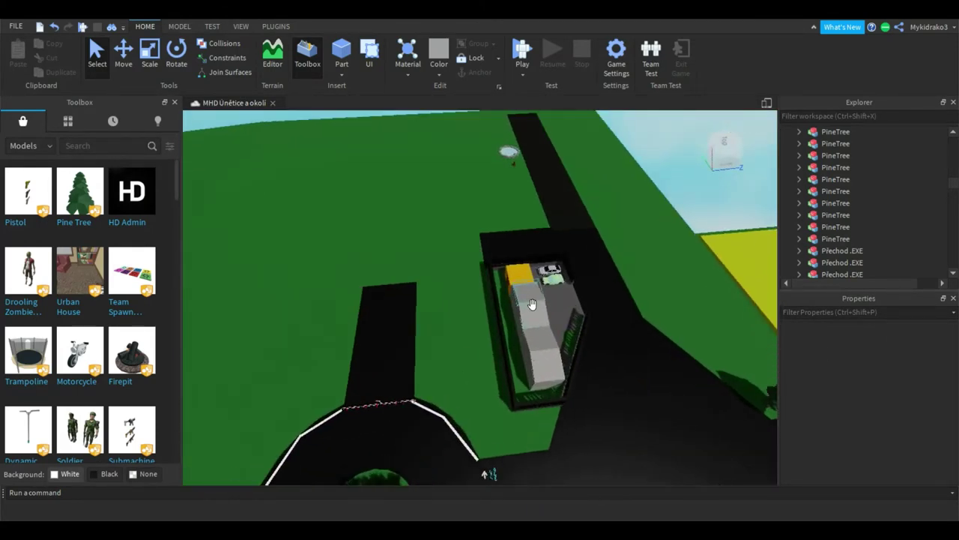
pyautogui.scroll(5, 565, 282)
pyautogui.click(596, 337)
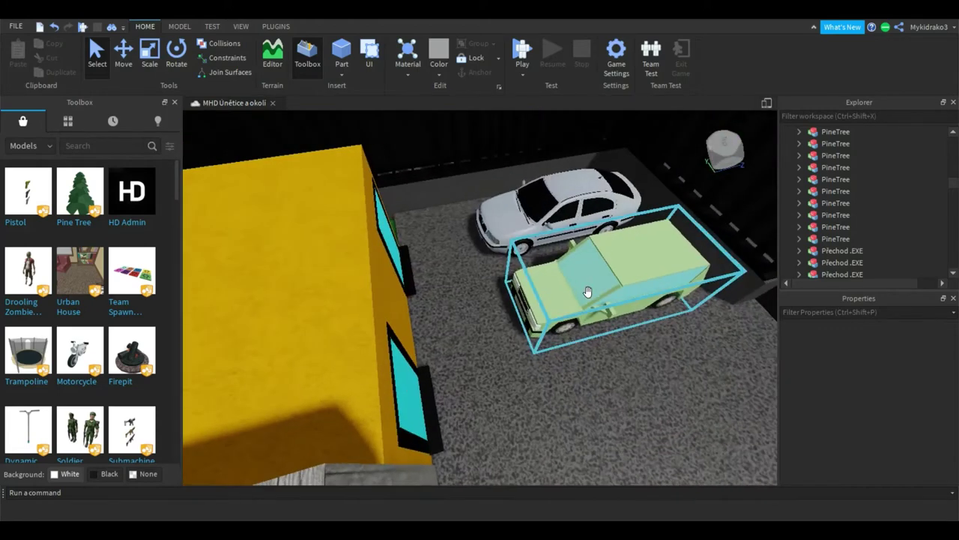
pyautogui.scroll(2, 600, 346)
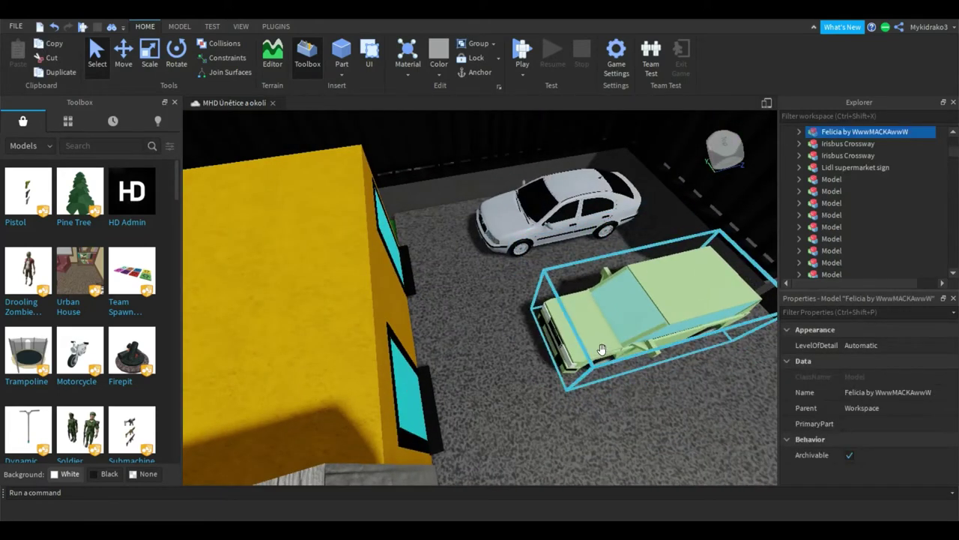
pyautogui.press('Delete')
# Step: Duplicate the white 1997 Škoda Octavia and place the copy parallel beside the original in the fenced yard
pyautogui.click(577, 222)
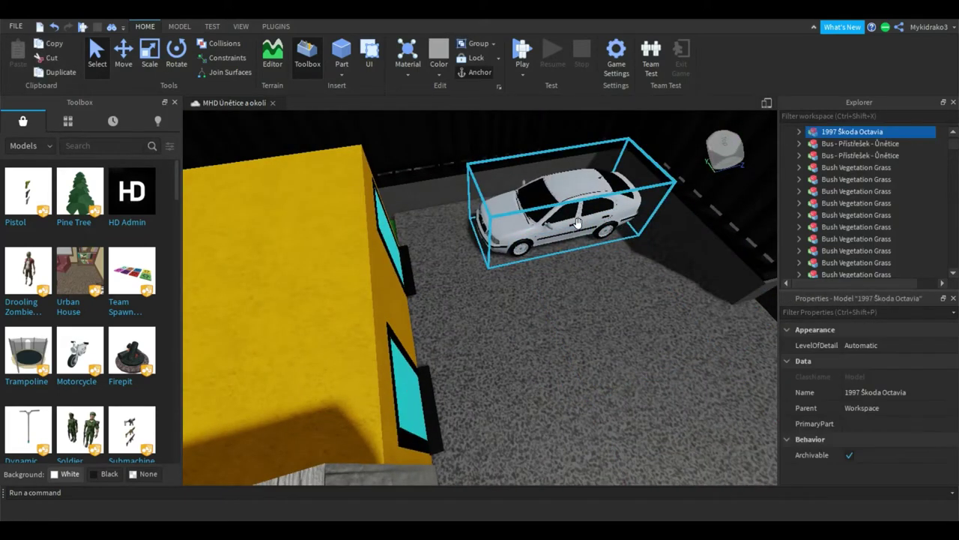
pyautogui.moveTo(576, 206); pyautogui.dragTo(591, 298)
pyautogui.scroll(-5, 592, 298)
pyautogui.click(310, 243)
pyautogui.scroll(4, 666, 304)
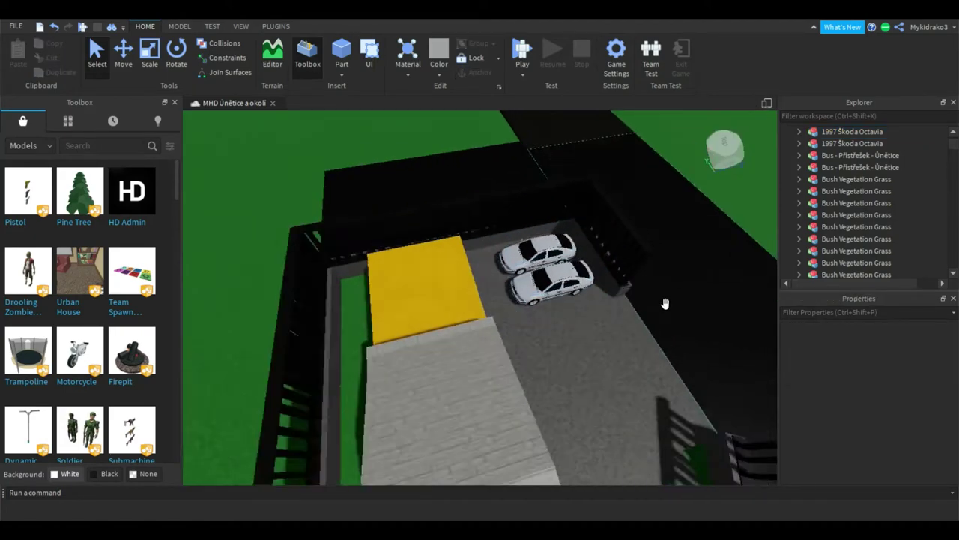
# Step: Delete the black cobblestone road part running alongside the stone-edged pond
pyautogui.moveTo(667, 304); pyautogui.dragTo(636, 273, button='right')
pyautogui.scroll(6, 551, 295)
pyautogui.moveTo(550, 295); pyautogui.dragTo(546, 299, button='right')
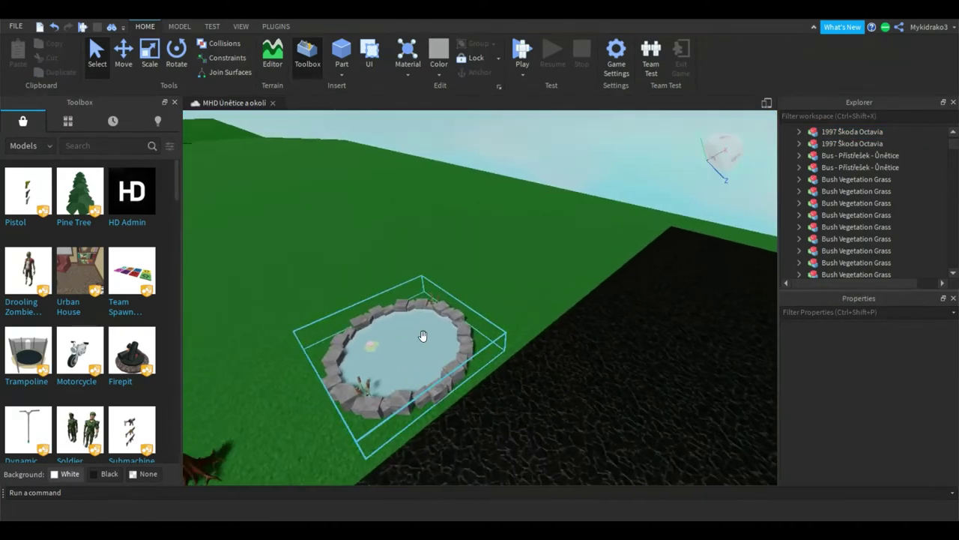
pyautogui.moveTo(467, 340); pyautogui.dragTo(353, 349, button='right')
pyautogui.scroll(-5, 353, 349)
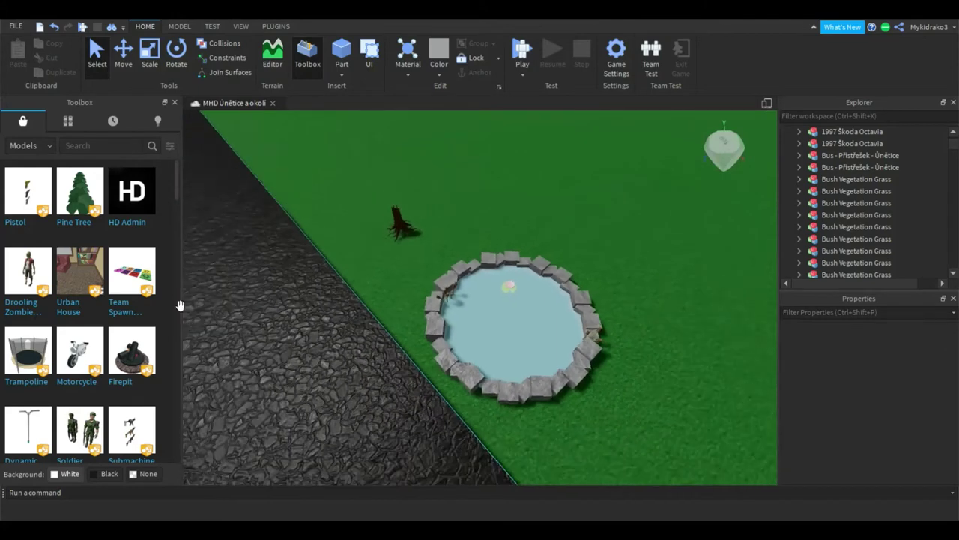
pyautogui.click(342, 140)
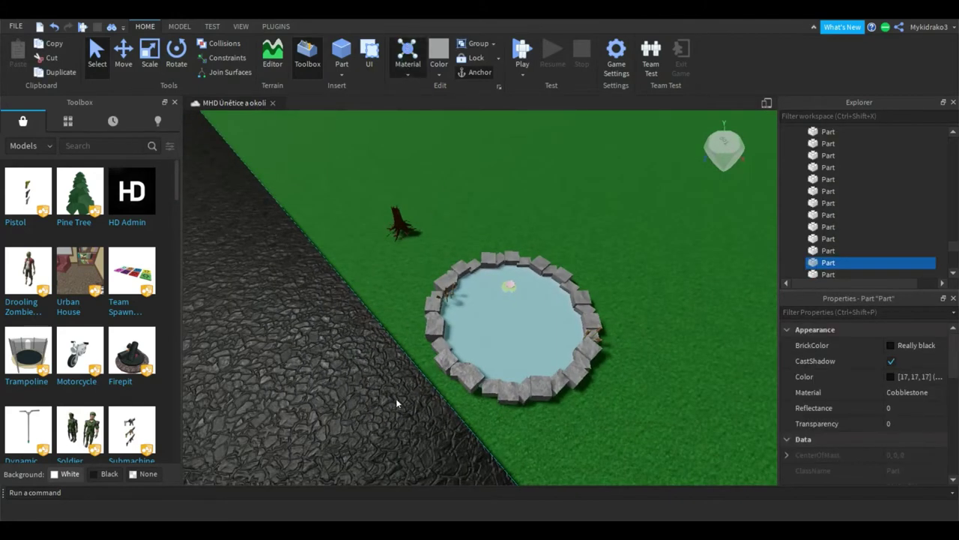
pyautogui.press('Delete')
# Step: Enlarge the tree stump near the pond and adjust its height so it stands on the grass
pyautogui.click(395, 217)
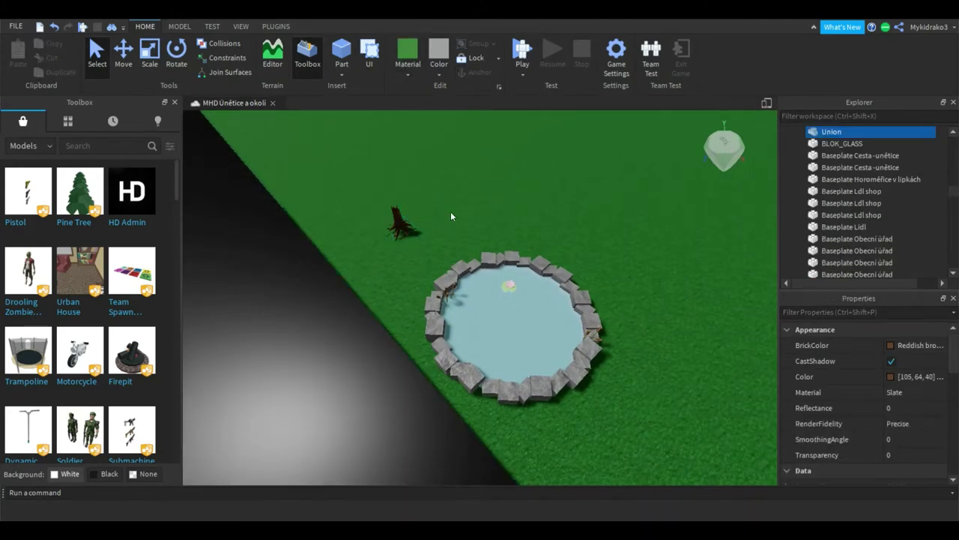
pyautogui.click(379, 217)
pyautogui.hotkey('ctrl', '2')
pyautogui.hotkey('ctrl', '3')
pyautogui.moveTo(387, 192); pyautogui.dragTo(377, 180)
pyautogui.scroll(3, 397, 210)
pyautogui.moveTo(407, 214); pyautogui.dragTo(457, 207, button='right')
pyautogui.moveTo(480, 183); pyautogui.dragTo(476, 165)
pyautogui.hotkey('ctrl', '2')
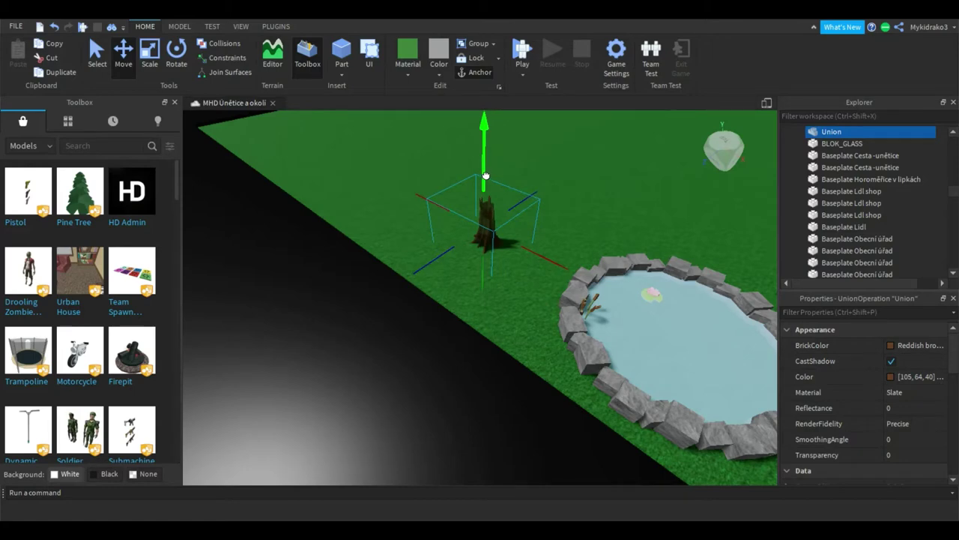
pyautogui.moveTo(487, 173); pyautogui.dragTo(487, 176)
pyautogui.click(587, 229)
# Step: Delete the stone-edged pond model from the grass beside the road
pyautogui.moveTo(577, 223); pyautogui.dragTo(525, 203, button='right')
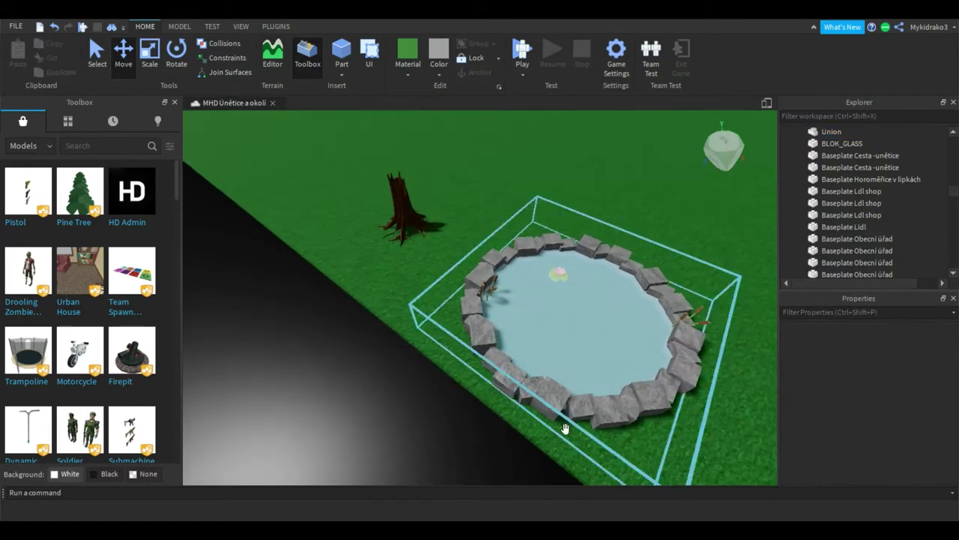
pyautogui.click(600, 326)
pyautogui.press('Delete')
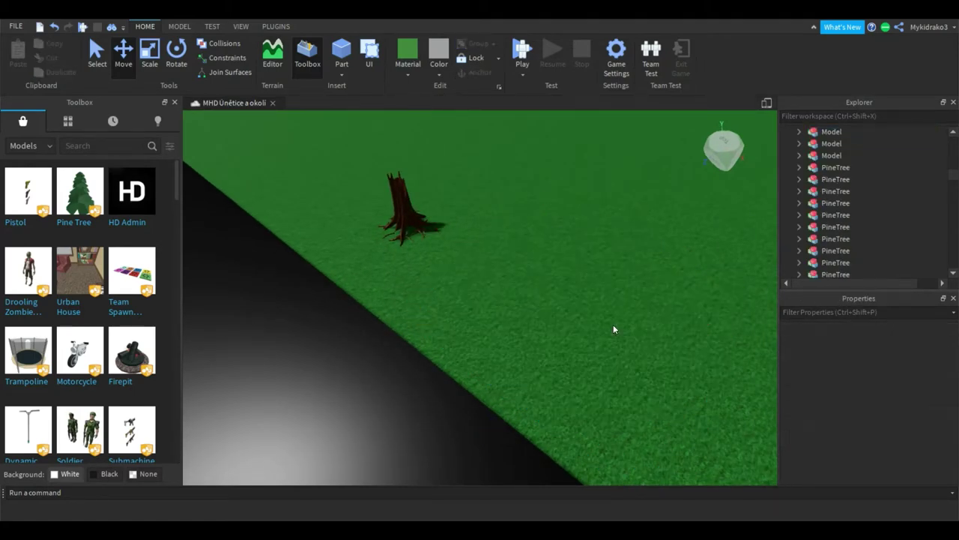
# Step: Insert a cylinder part on the grass, stand it upright and scale it into a wide flat disc
pyautogui.moveTo(587, 330); pyautogui.dragTo(585, 322, button='right')
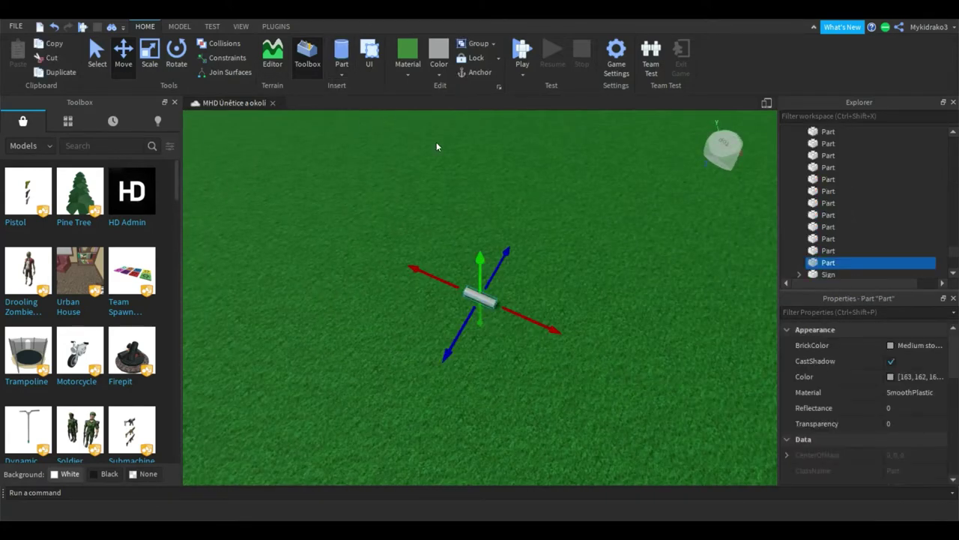
pyautogui.scroll(3, 437, 148)
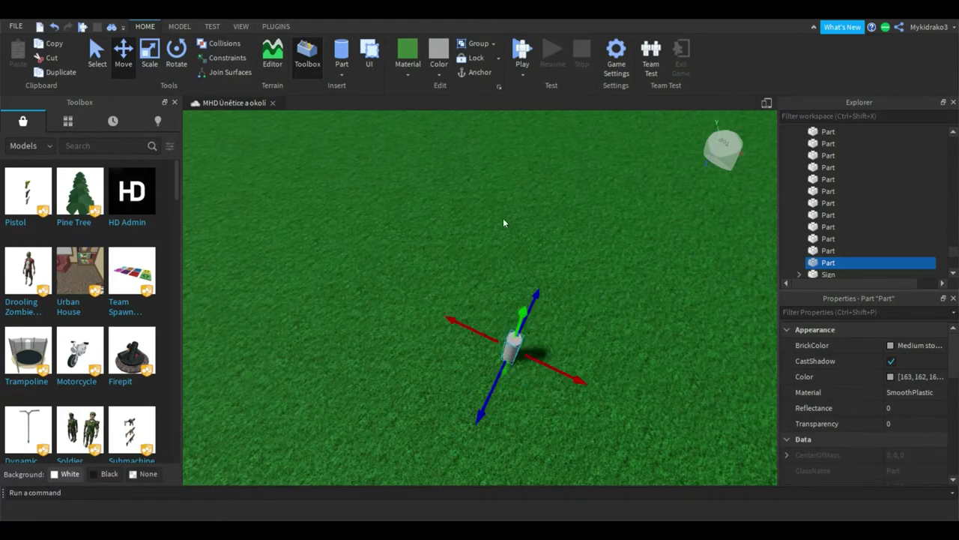
pyautogui.hotkey('ctrl', '3')
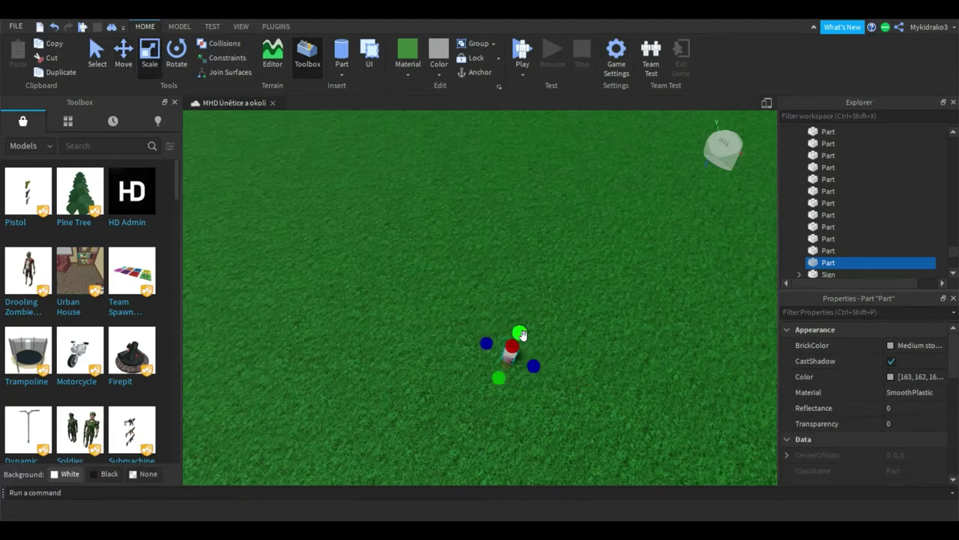
pyautogui.moveTo(571, 315); pyautogui.dragTo(612, 336)
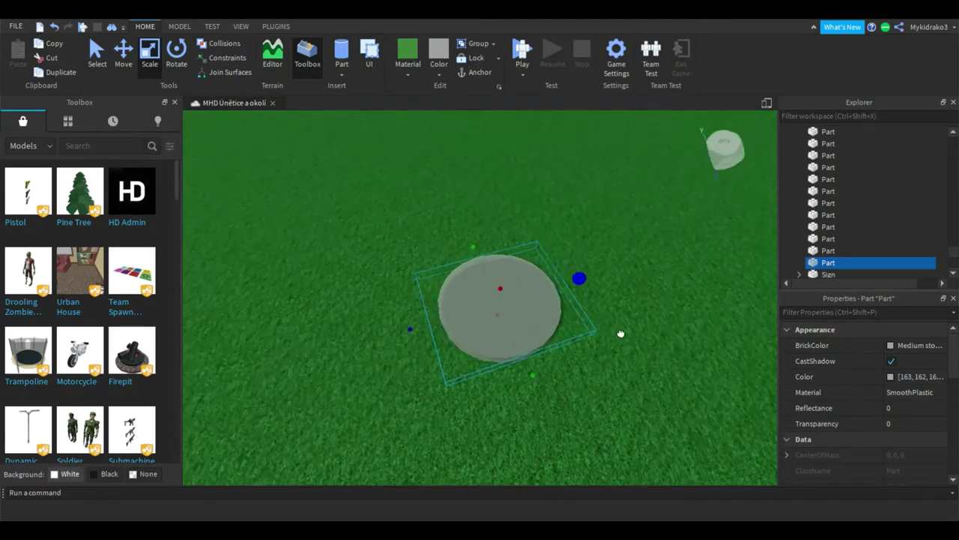
pyautogui.moveTo(484, 240); pyautogui.dragTo(450, 174)
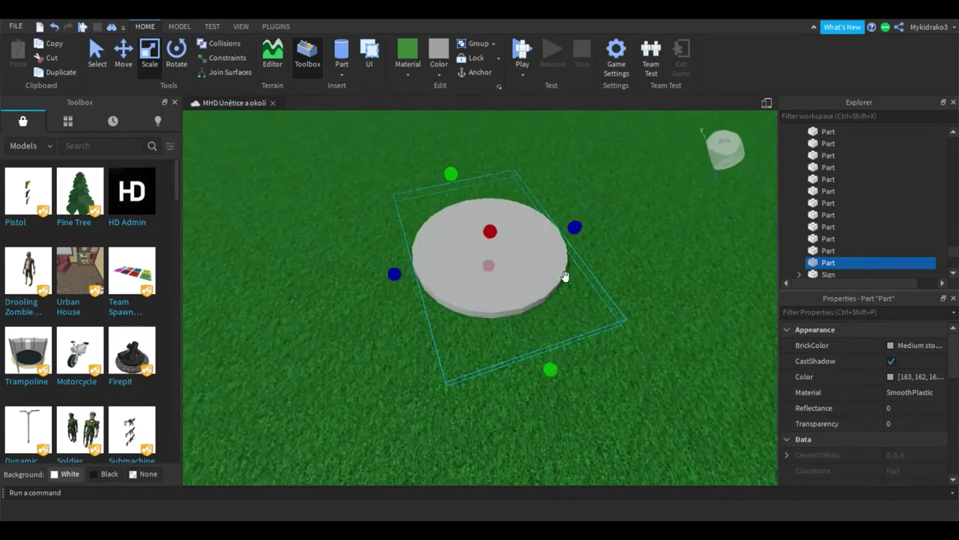
pyautogui.moveTo(579, 234); pyautogui.dragTo(667, 198)
# Step: Scale the flat disc wider in both horizontal directions and colour it Cyan
pyautogui.scroll(-5, 525, 248)
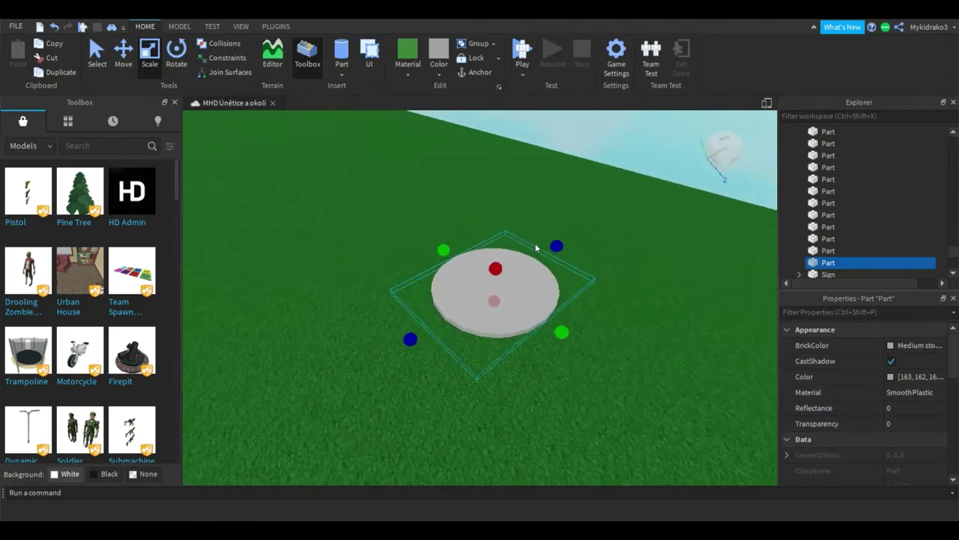
pyautogui.moveTo(559, 247); pyautogui.dragTo(622, 205)
pyautogui.moveTo(491, 230); pyautogui.dragTo(415, 183)
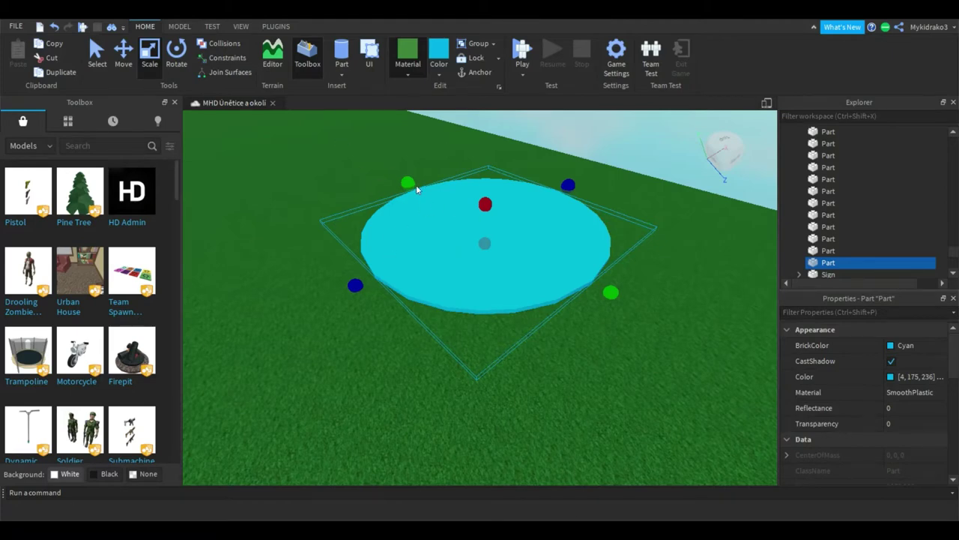
# Step: Set the cyan pond disc's material to Foil
pyautogui.moveTo(441, 213); pyautogui.dragTo(443, 275)
pyautogui.moveTo(443, 275); pyautogui.dragTo(435, 259, button='right')
pyautogui.click(466, 76)
pyautogui.click(458, 210)
pyautogui.moveTo(459, 210); pyautogui.dragTo(461, 209, button='right')
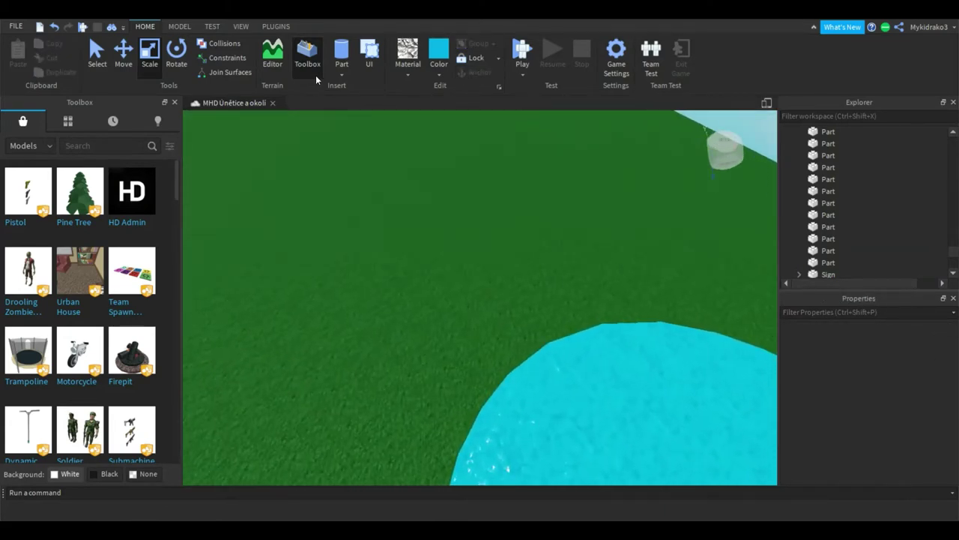
# Step: Insert a grey Concrete block part on the grass beside the pond and scale it into a cube
pyautogui.click(345, 67)
pyautogui.scroll(2, 446, 141)
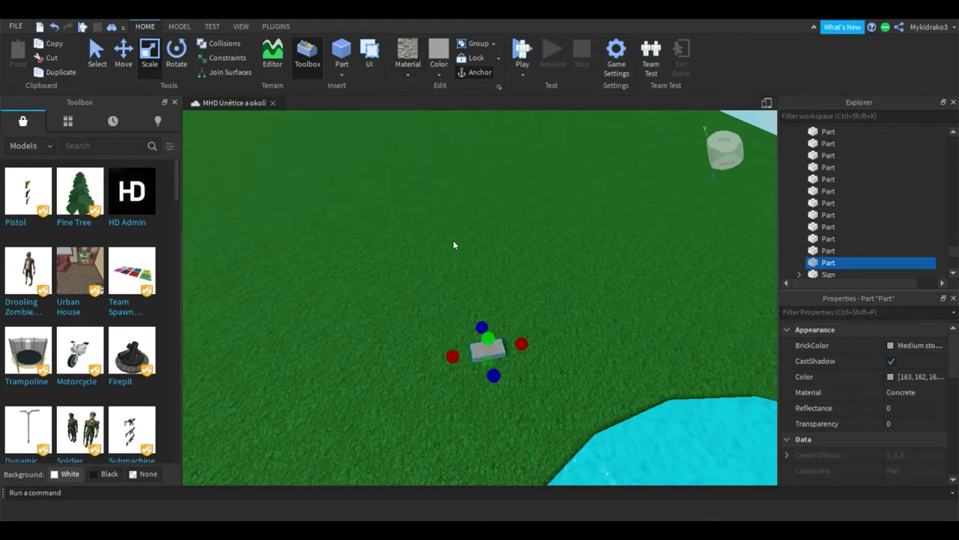
pyautogui.scroll(2, 453, 245)
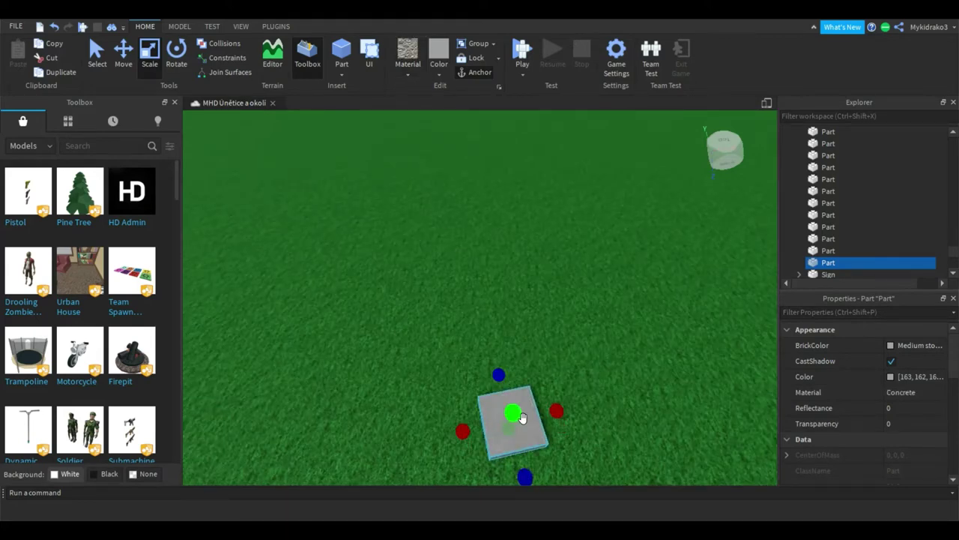
pyautogui.moveTo(523, 408); pyautogui.dragTo(508, 375, button='right')
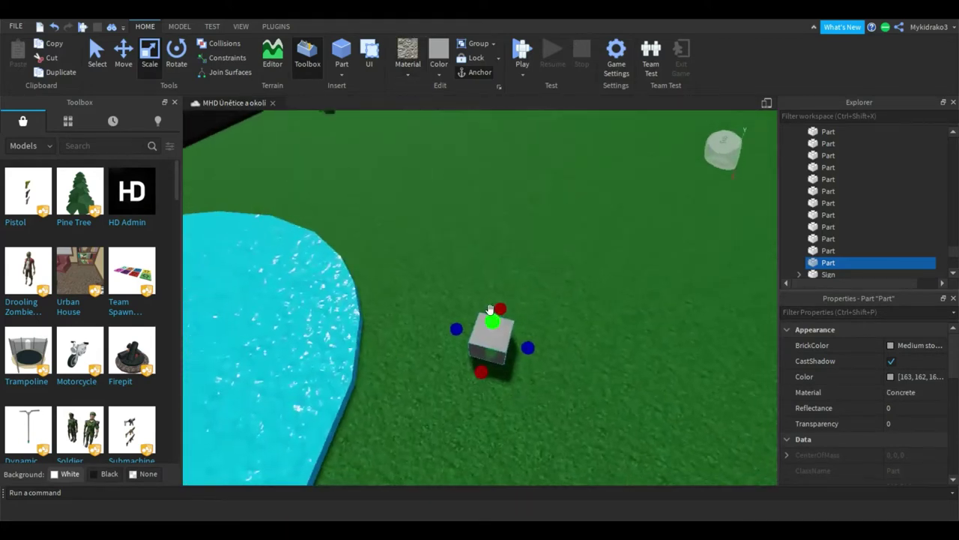
# Step: Move the concrete cube onto the pond's edge so it straddles the rim of the water
pyautogui.moveTo(482, 339); pyautogui.dragTo(369, 357)
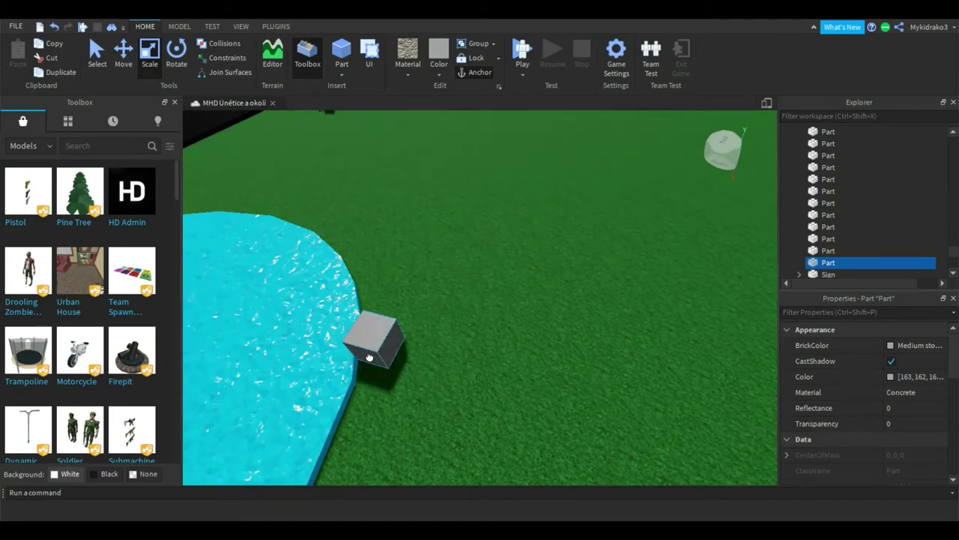
pyautogui.click(125, 62)
pyautogui.moveTo(409, 233); pyautogui.dragTo(413, 233, button='right')
pyautogui.press('w')
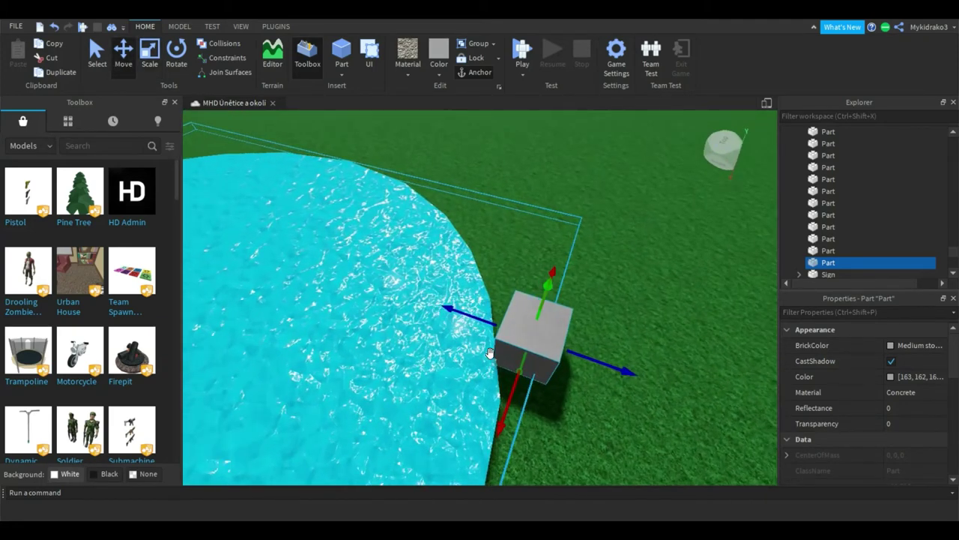
pyautogui.moveTo(491, 367); pyautogui.dragTo(484, 299)
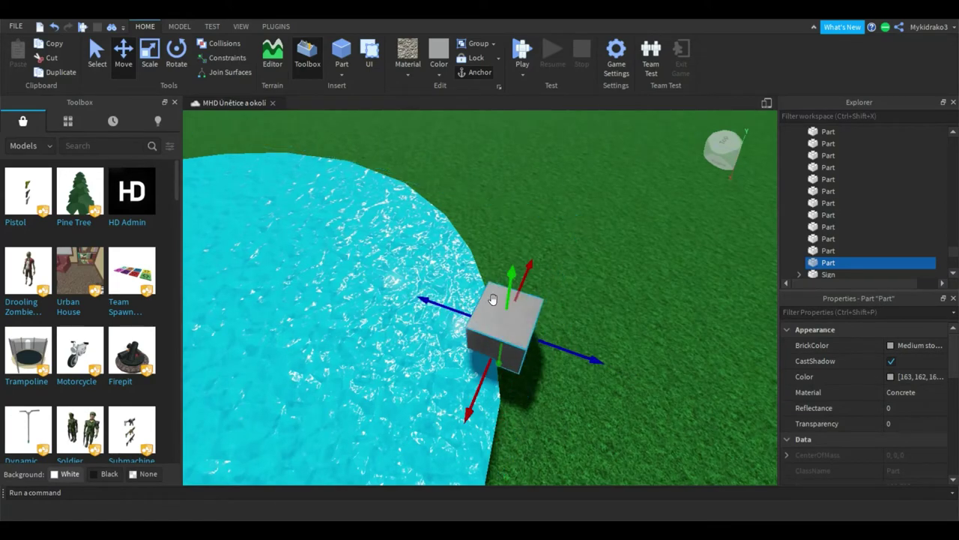
pyautogui.press('d')
pyautogui.moveTo(470, 277); pyautogui.dragTo(466, 276, button='right')
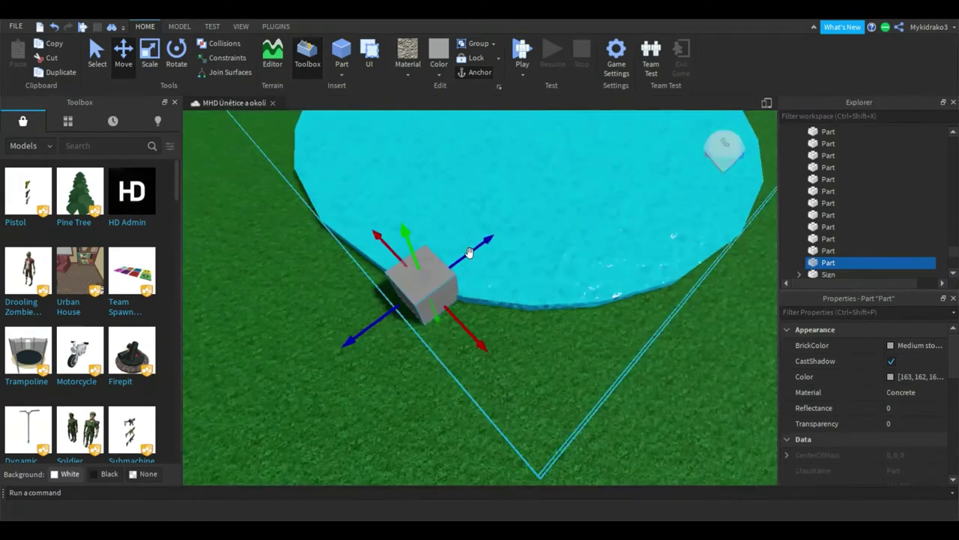
# Step: Duplicate the concrete cube along the pond's edge and, with move snapping off, position the copy overlapping the first
pyautogui.hotkey('ctrl', 'd')
pyautogui.moveTo(470, 257); pyautogui.dragTo(511, 232)
pyautogui.moveTo(502, 281); pyautogui.dragTo(546, 317)
pyautogui.moveTo(482, 305); pyautogui.dragTo(455, 322)
pyautogui.moveTo(450, 262); pyautogui.dragTo(445, 259)
pyautogui.moveTo(463, 252); pyautogui.dragTo(306, 134, button='right')
pyautogui.click(180, 26)
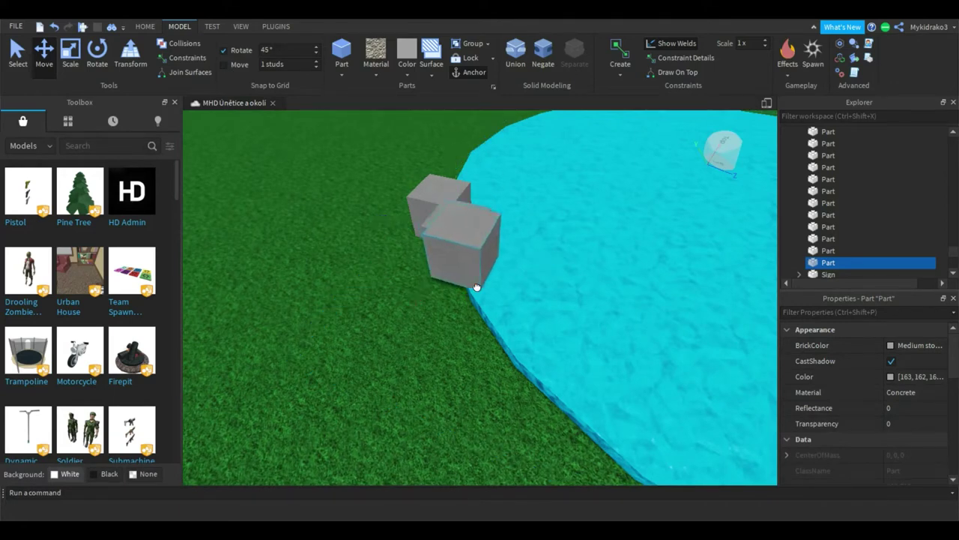
pyautogui.moveTo(470, 194); pyautogui.dragTo(472, 216)
pyautogui.moveTo(491, 228); pyautogui.dragTo(431, 277, button='right')
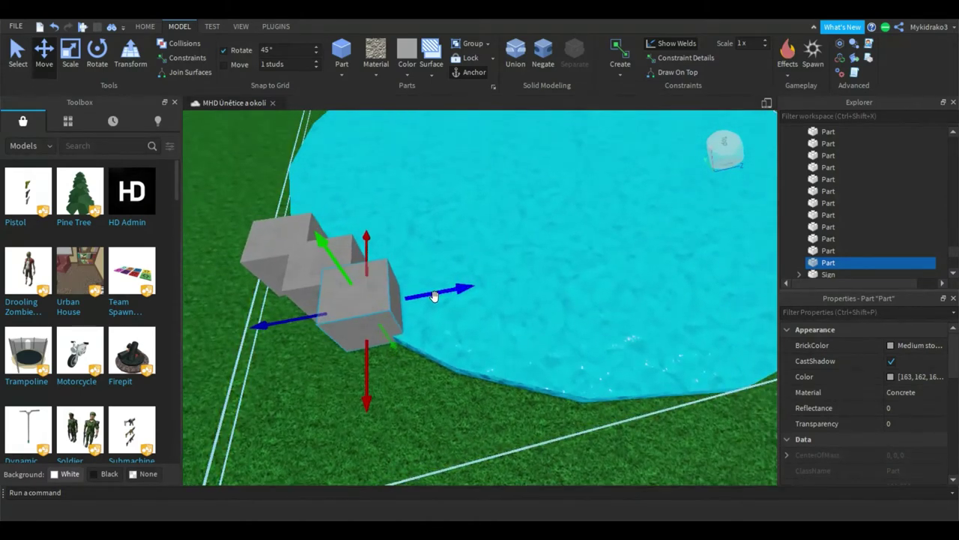
# Step: Add several overlapping cube copies along the pond's edge to begin a curved stone rim
pyautogui.moveTo(434, 296); pyautogui.dragTo(451, 298)
pyautogui.moveTo(412, 381); pyautogui.dragTo(412, 385)
pyautogui.moveTo(470, 330); pyautogui.dragTo(487, 330)
pyautogui.moveTo(458, 393); pyautogui.dragTo(461, 418)
pyautogui.moveTo(481, 398); pyautogui.dragTo(475, 395, button='right')
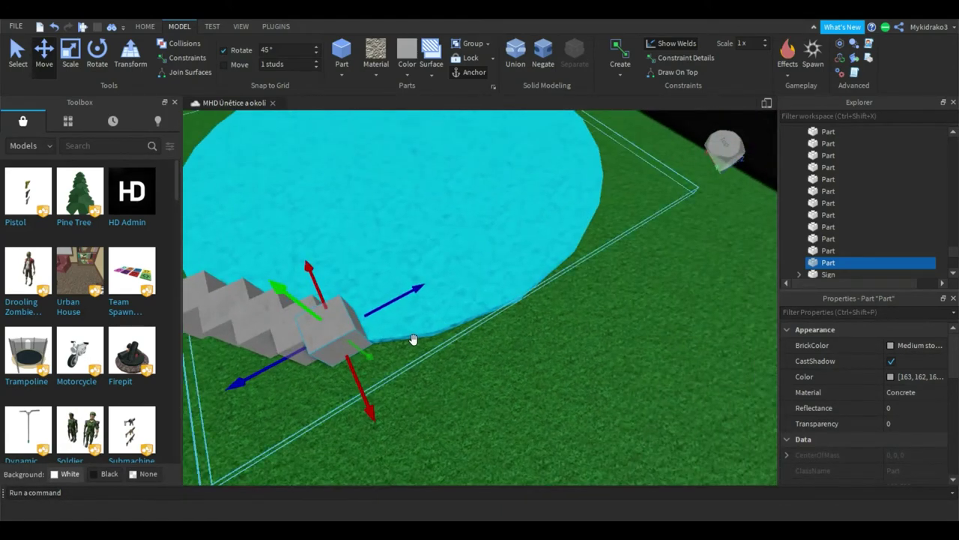
# Step: Continue the stone rim with further cube copies following the curve, and undo the accidental change to the pond disc
pyautogui.moveTo(377, 316); pyautogui.dragTo(398, 319)
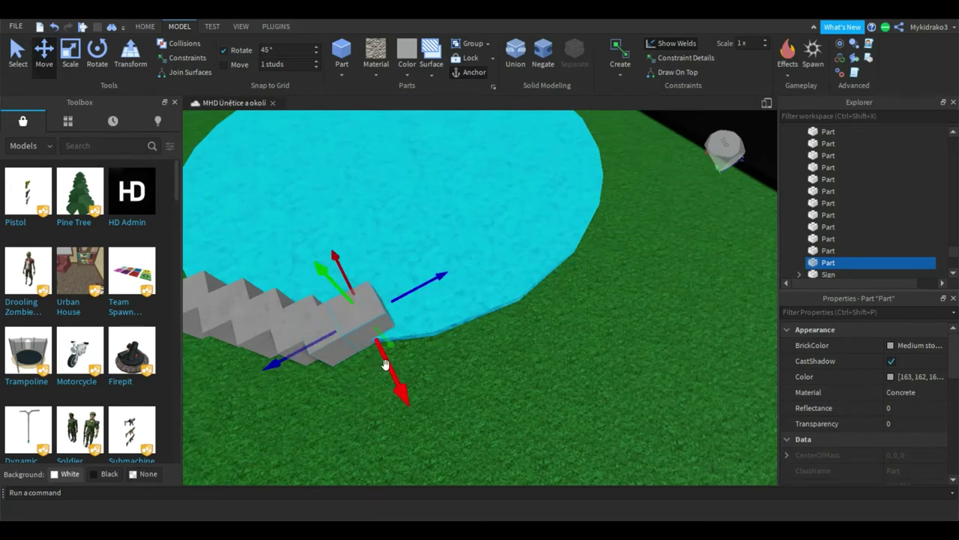
pyautogui.moveTo(390, 374); pyautogui.dragTo(394, 362)
pyautogui.moveTo(435, 296); pyautogui.dragTo(455, 295)
pyautogui.moveTo(426, 390); pyautogui.dragTo(432, 401)
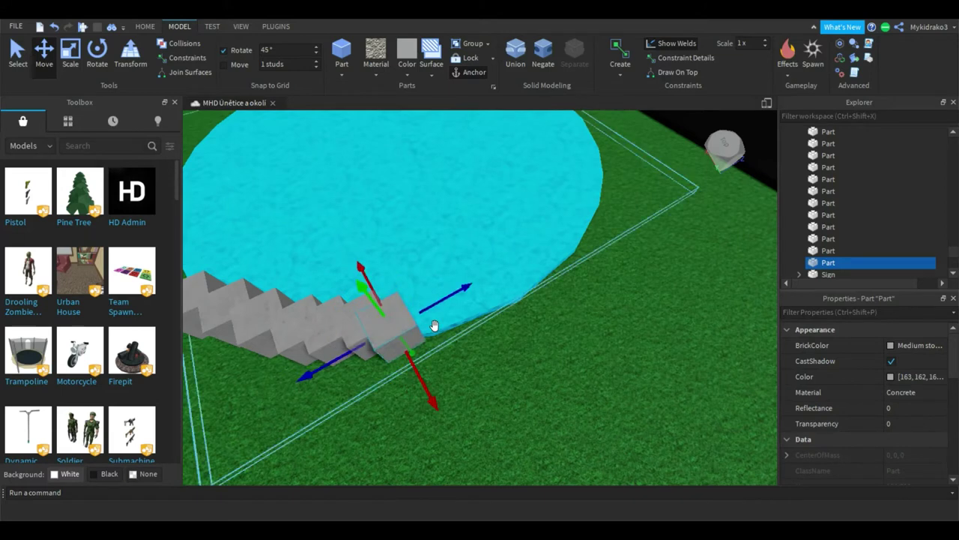
pyautogui.moveTo(443, 303); pyautogui.dragTo(475, 304)
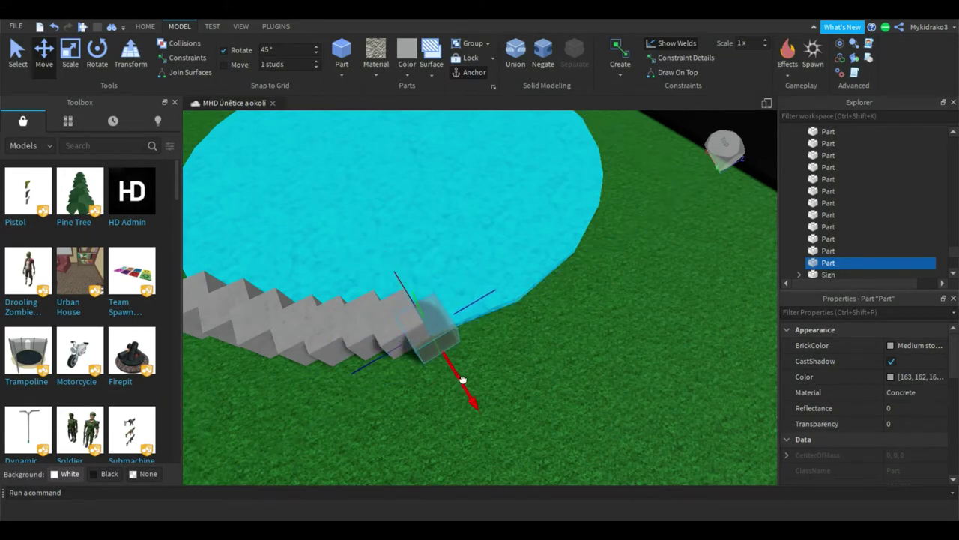
pyautogui.moveTo(473, 313); pyautogui.dragTo(493, 306)
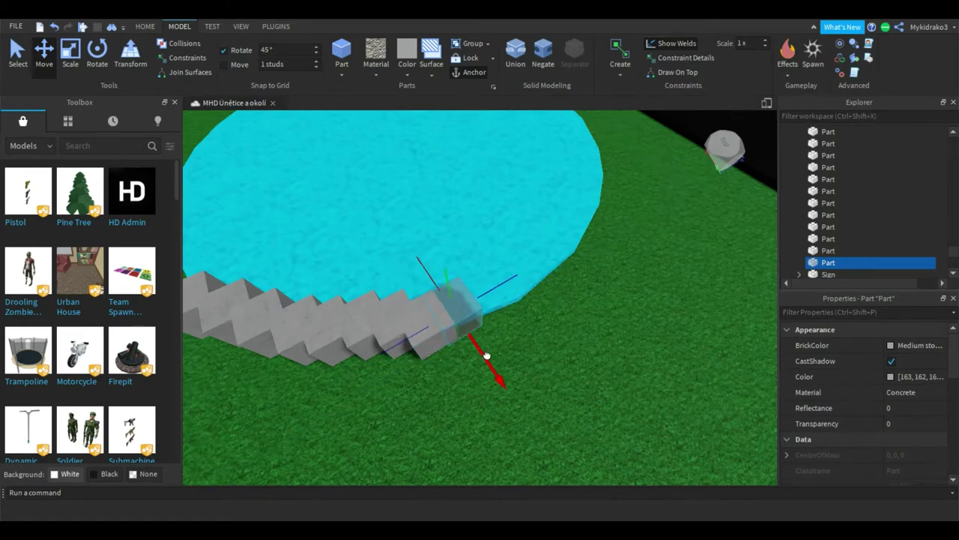
pyautogui.click(497, 284)
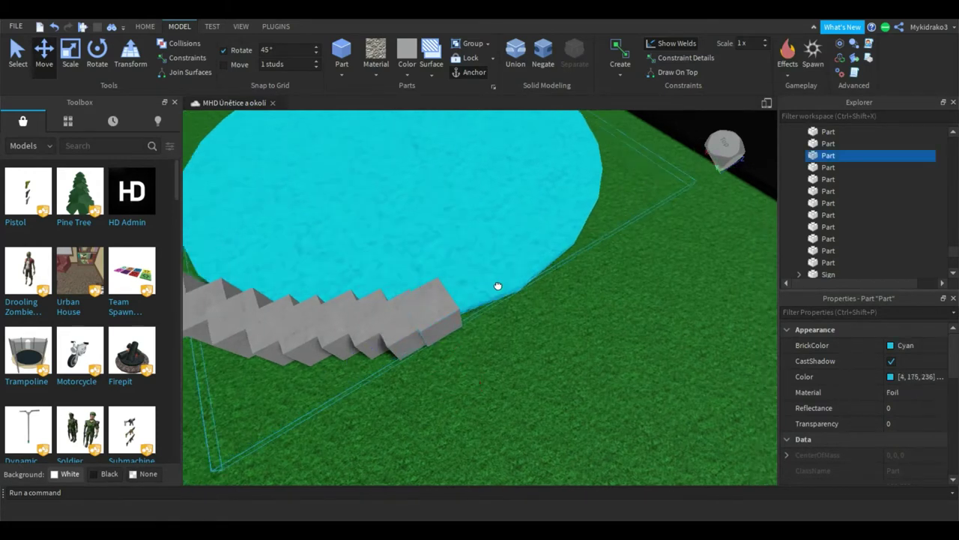
pyautogui.click(53, 27)
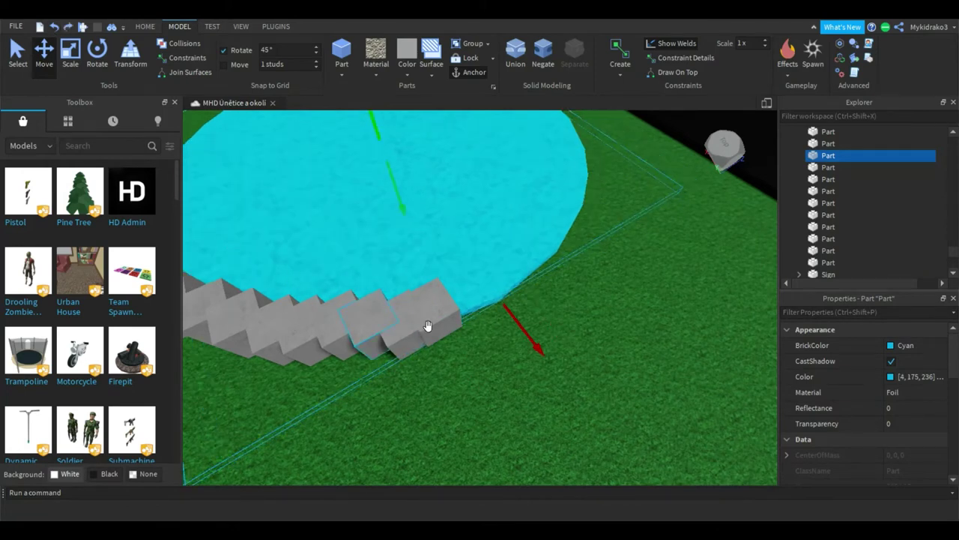
# Step: Duplicate the rim's end cube and fit the copies tightly against the bend of the pond's edge
pyautogui.click(464, 297)
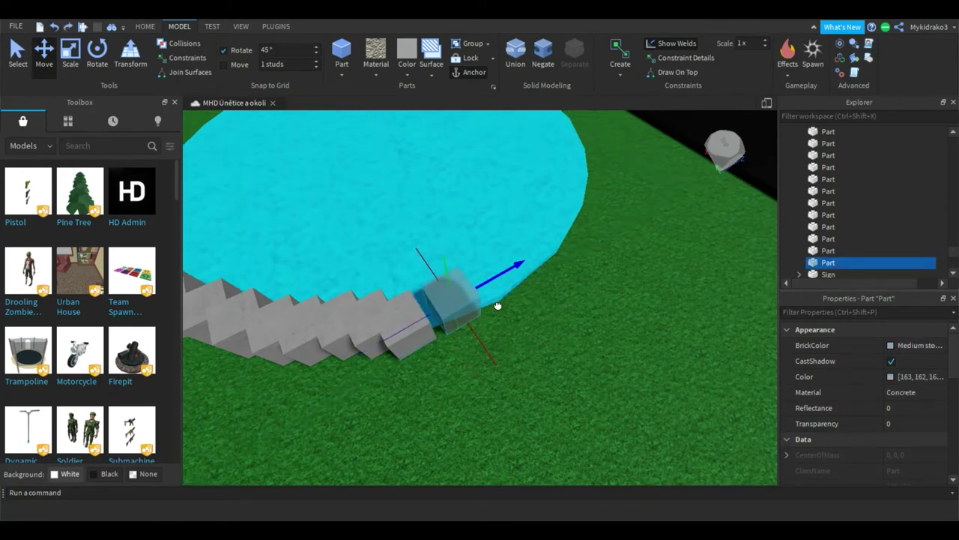
pyautogui.moveTo(485, 311); pyautogui.dragTo(450, 274)
pyautogui.moveTo(494, 333)
pyautogui.mouseDown()
pyautogui.moveTo(505, 350)
pyautogui.moveTo(499, 337)
pyautogui.mouseUp()
pyautogui.moveTo(517, 279); pyautogui.dragTo(539, 269)
# Step: Place another run of overlapping cube copies, shifting each one outward or inward to follow the water's edge
pyautogui.moveTo(558, 335); pyautogui.dragTo(552, 331, button='right')
pyautogui.moveTo(418, 347); pyautogui.dragTo(448, 359)
pyautogui.moveTo(386, 291); pyautogui.dragTo(392, 292)
pyautogui.moveTo(445, 353); pyautogui.dragTo(482, 363)
pyautogui.moveTo(428, 306); pyautogui.dragTo(484, 360)
pyautogui.moveTo(460, 296); pyautogui.dragTo(558, 339)
pyautogui.moveTo(525, 278); pyautogui.dragTo(528, 272)
pyautogui.moveTo(562, 329); pyautogui.dragTo(596, 349)
pyautogui.click(539, 326)
pyautogui.moveTo(549, 268)
pyautogui.mouseDown()
pyautogui.moveTo(557, 248)
pyautogui.moveTo(559, 259)
pyautogui.mouseUp()
# Step: Carry the stone rim on toward the pond's road side with more staggered cube copies
pyautogui.moveTo(580, 278); pyautogui.dragTo(578, 276, button='right')
pyautogui.moveTo(447, 318); pyautogui.dragTo(451, 308)
pyautogui.moveTo(439, 366); pyautogui.dragTo(450, 385)
pyautogui.moveTo(478, 310); pyautogui.dragTo(491, 306)
pyautogui.moveTo(470, 373); pyautogui.dragTo(477, 386)
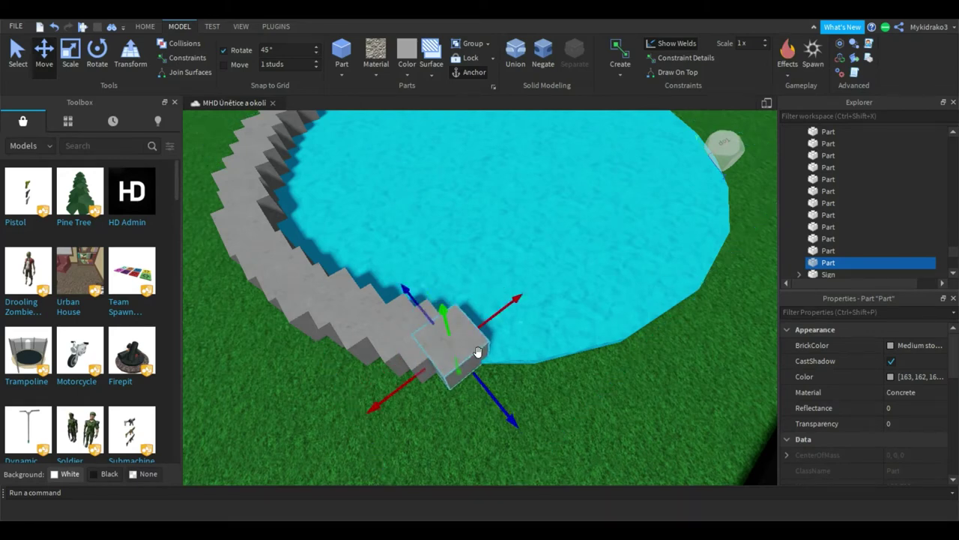
pyautogui.moveTo(493, 323); pyautogui.dragTo(508, 315)
pyautogui.moveTo(496, 369); pyautogui.dragTo(542, 390)
pyautogui.moveTo(564, 318); pyautogui.dragTo(588, 379)
# Step: Duplicate the end cube repeatedly and offset each copy along the next stretch of the pond's edge
pyautogui.press('d')
pyautogui.moveTo(554, 289); pyautogui.dragTo(555, 289, button='right')
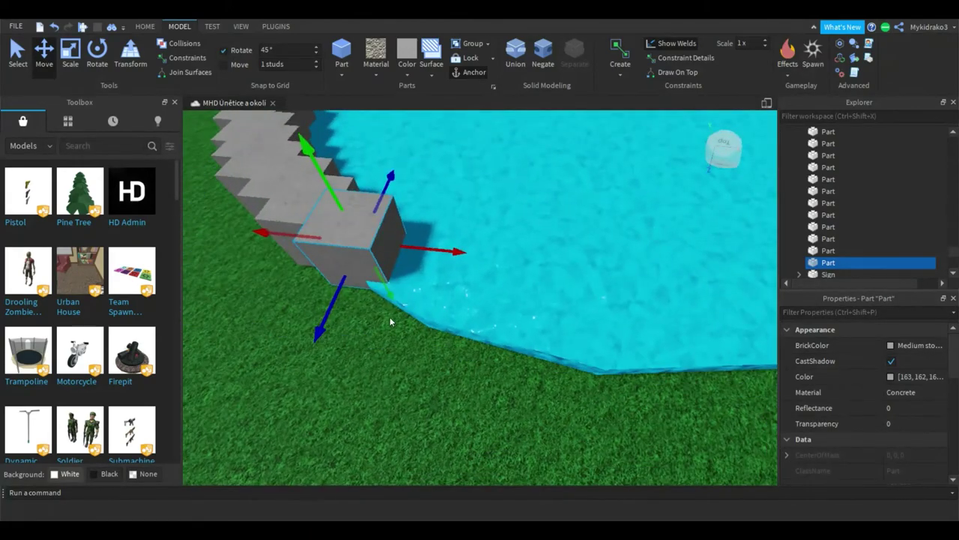
pyautogui.moveTo(327, 319); pyautogui.dragTo(319, 334)
pyautogui.moveTo(417, 273); pyautogui.dragTo(471, 284)
pyautogui.moveTo(382, 329); pyautogui.dragTo(372, 352)
pyautogui.hotkey('ctrl', 'd')
pyautogui.moveTo(450, 289); pyautogui.dragTo(498, 322)
pyautogui.moveTo(438, 359); pyautogui.dragTo(427, 385)
pyautogui.hotkey('ctrl', 'd')
pyautogui.moveTo(507, 313); pyautogui.dragTo(562, 346)
pyautogui.moveTo(492, 406); pyautogui.dragTo(489, 424)
# Step: Extend the rim along the pond's road side with duplicated cubes, each moved onward and slightly outward
pyautogui.press('d')
pyautogui.press('s')
pyautogui.hotkey('ctrl', 'd')
pyautogui.moveTo(405, 330); pyautogui.dragTo(432, 342)
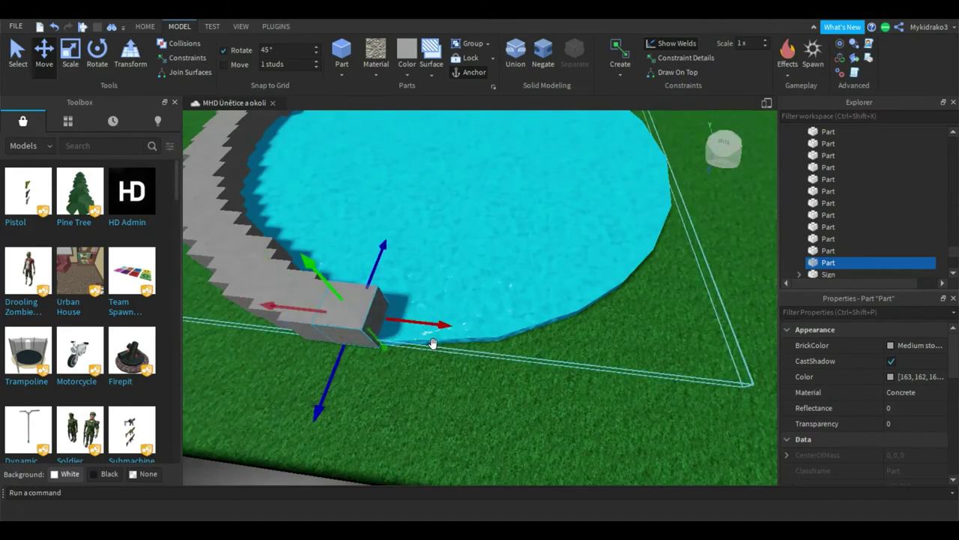
pyautogui.moveTo(334, 392); pyautogui.dragTo(330, 407)
pyautogui.hotkey('ctrl', 'd')
pyautogui.moveTo(395, 340); pyautogui.dragTo(411, 356)
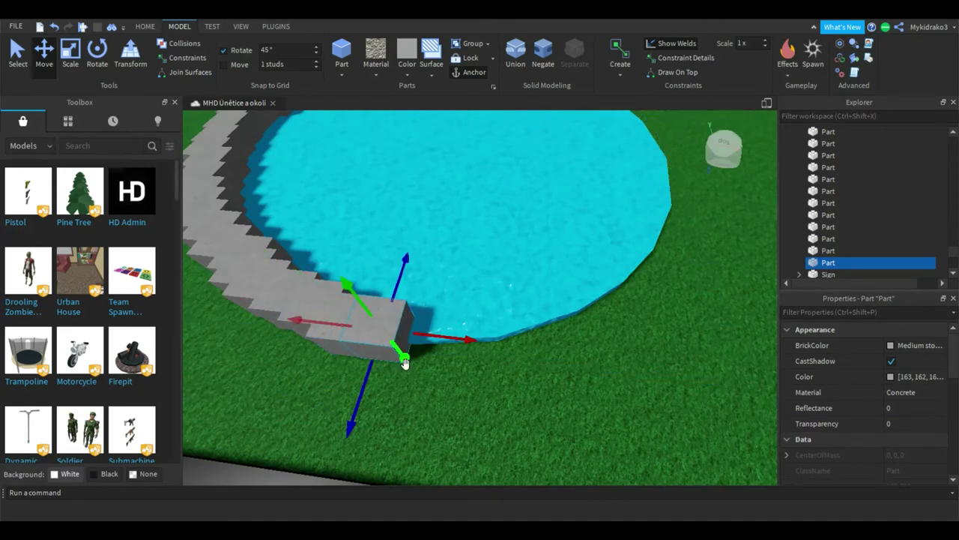
pyautogui.moveTo(363, 388); pyautogui.dragTo(361, 397)
pyautogui.moveTo(445, 349); pyautogui.dragTo(530, 357)
# Step: Place more cube copies where the rim curves away from the road, and delete the surplus last copy
pyautogui.moveTo(550, 309); pyautogui.dragTo(530, 314, button='right')
pyautogui.moveTo(400, 350); pyautogui.dragTo(396, 347)
pyautogui.moveTo(476, 331); pyautogui.dragTo(533, 424)
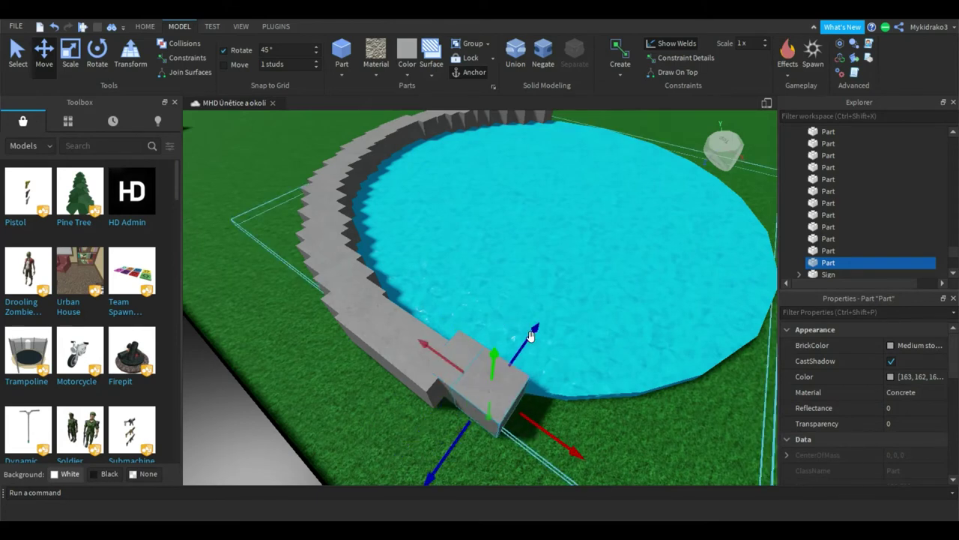
pyautogui.moveTo(529, 346); pyautogui.dragTo(540, 333)
pyautogui.moveTo(537, 405); pyautogui.dragTo(559, 439)
pyautogui.click(546, 353)
pyautogui.click(531, 386)
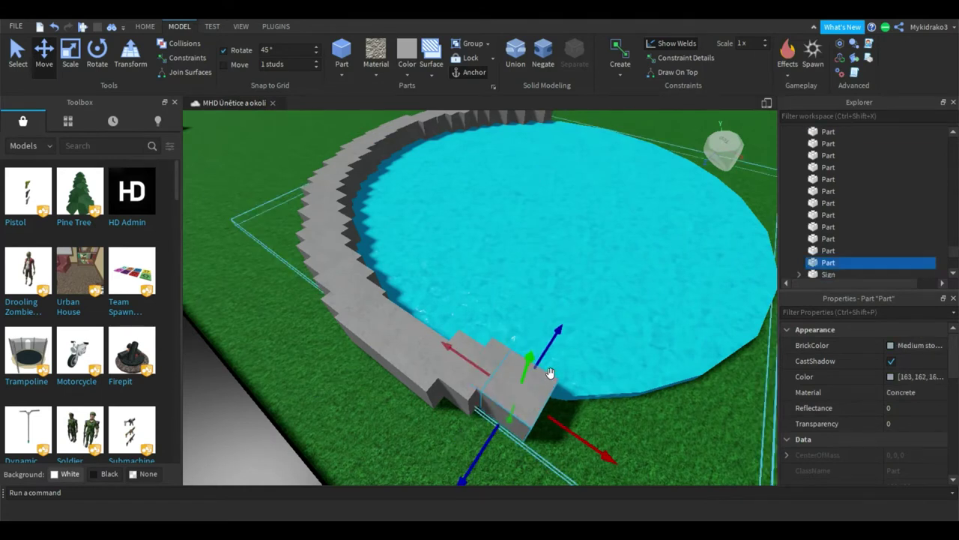
pyautogui.moveTo(546, 359); pyautogui.dragTo(568, 338)
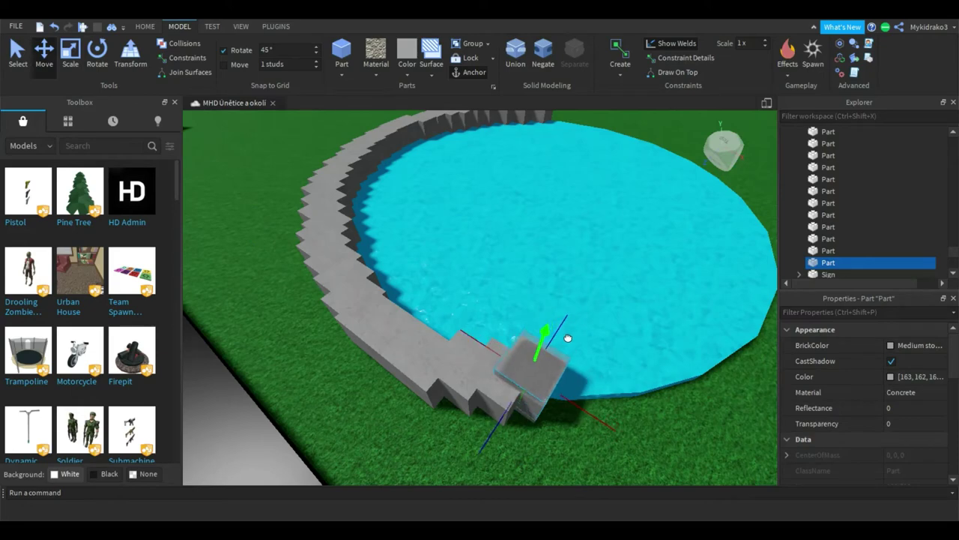
pyautogui.press('Delete')
# Step: Inspect the partly built stone rim around the pond from several angles and distances
pyautogui.moveTo(548, 325); pyautogui.dragTo(547, 325, button='right')
pyautogui.scroll(-5, 548, 325)
pyautogui.scroll(10, 447, 228)
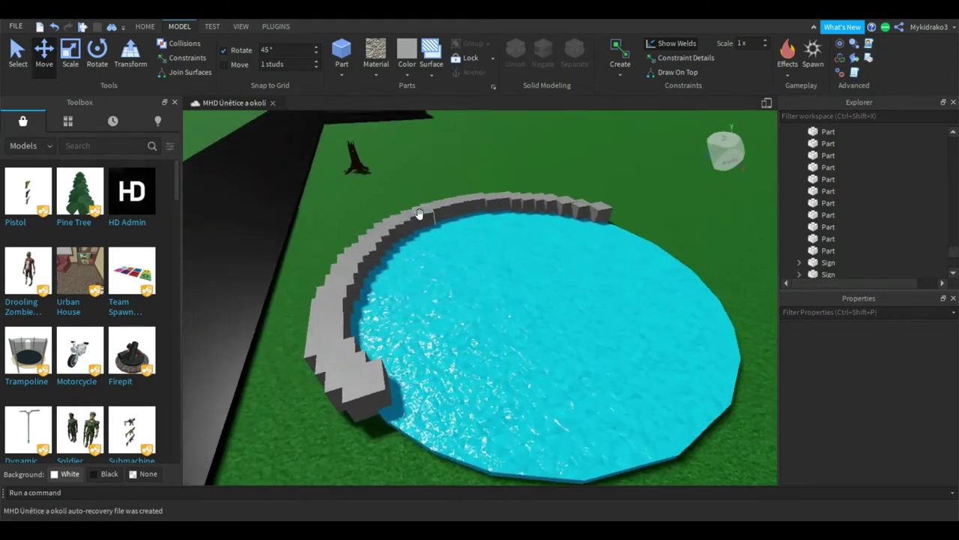
pyautogui.scroll(-5, 418, 216)
pyautogui.moveTo(416, 214); pyautogui.dragTo(417, 216, button='right')
pyautogui.scroll(8, 417, 216)
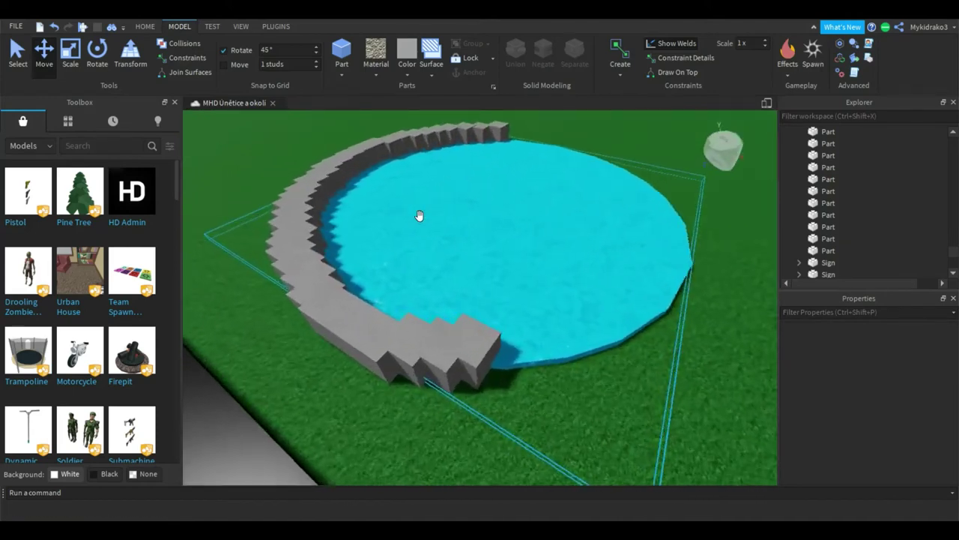
pyautogui.scroll(-4, 413, 222)
pyautogui.moveTo(462, 305); pyautogui.dragTo(462, 305, button='right')
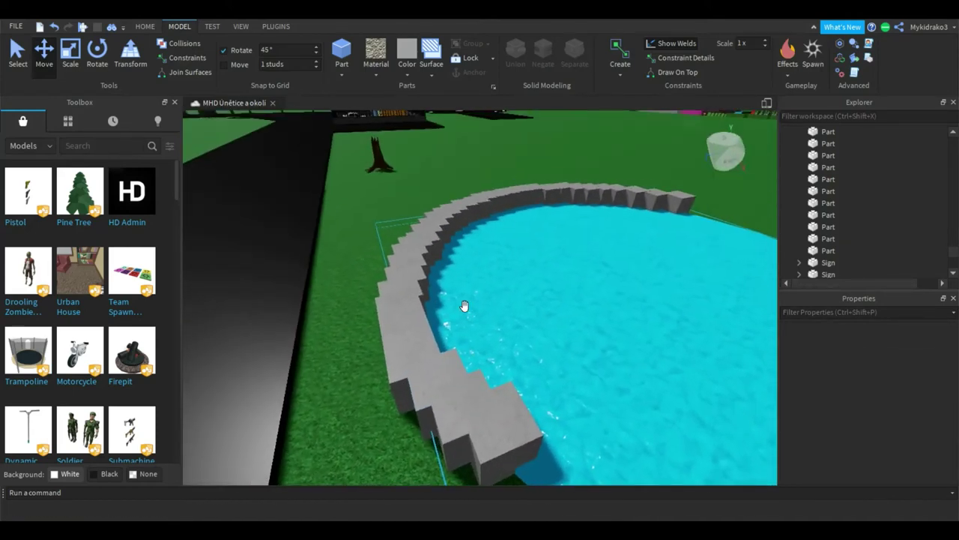
# Step: Duplicate the cube at the rim's open end and place the copies further around the pond's edge
pyautogui.click(516, 429)
pyautogui.moveTo(516, 429); pyautogui.dragTo(515, 427, button='right')
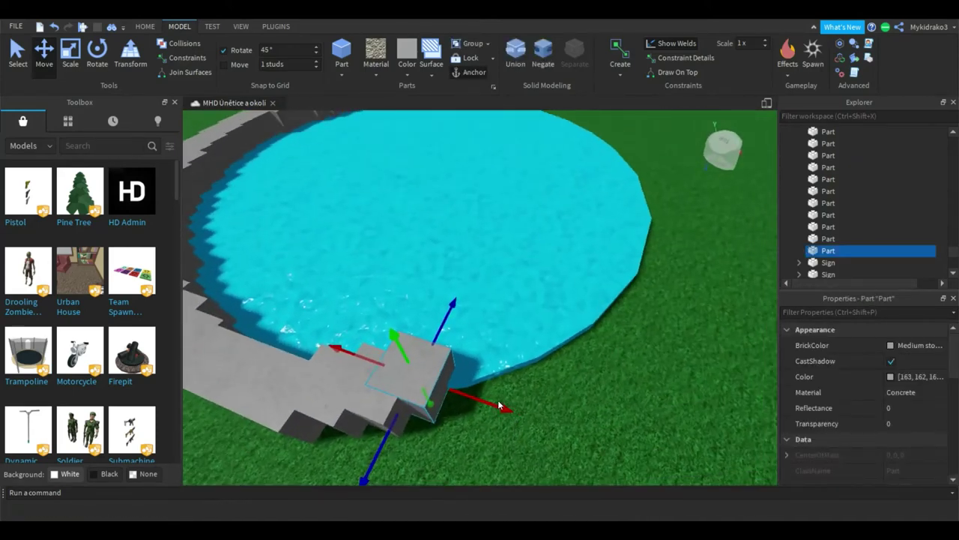
pyautogui.hotkey('ctrl', 'd')
pyautogui.moveTo(479, 405); pyautogui.dragTo(520, 419)
pyautogui.moveTo(484, 325); pyautogui.dragTo(531, 348)
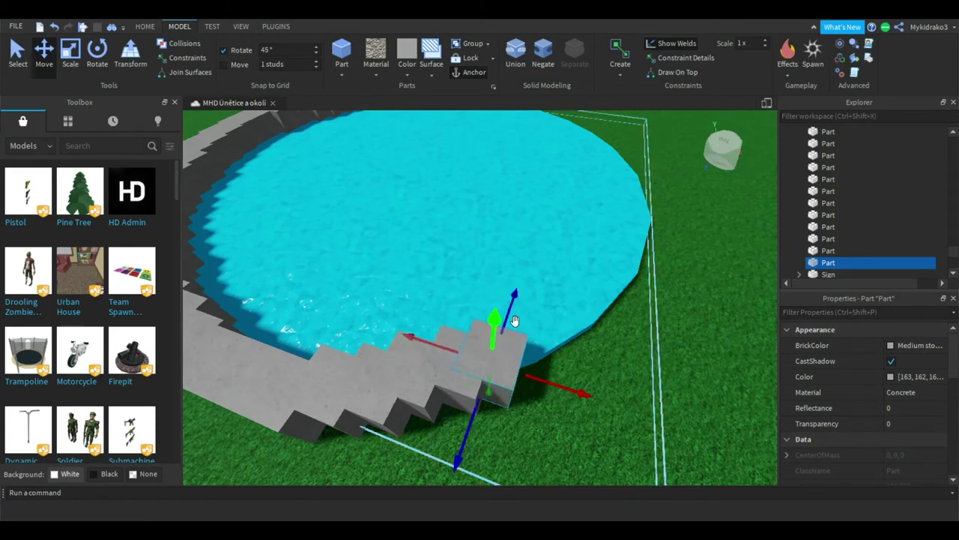
pyautogui.moveTo(514, 317); pyautogui.dragTo(514, 306)
pyautogui.moveTo(549, 356); pyautogui.dragTo(567, 367)
# Step: Add the next series of overlapping cubes to the rim beyond the road side, adjusting each copy to the curve
pyautogui.press('d')
pyautogui.moveTo(562, 328); pyautogui.dragTo(559, 333, button='right')
pyautogui.press('s')
pyautogui.moveTo(425, 308); pyautogui.dragTo(458, 317)
pyautogui.moveTo(430, 392); pyautogui.dragTo(437, 418)
pyautogui.moveTo(352, 361); pyautogui.dragTo(345, 366)
pyautogui.moveTo(445, 316); pyautogui.dragTo(463, 323)
pyautogui.moveTo(453, 410); pyautogui.dragTo(458, 430)
pyautogui.moveTo(472, 322); pyautogui.dragTo(491, 326)
pyautogui.moveTo(481, 396); pyautogui.dragTo(483, 414)
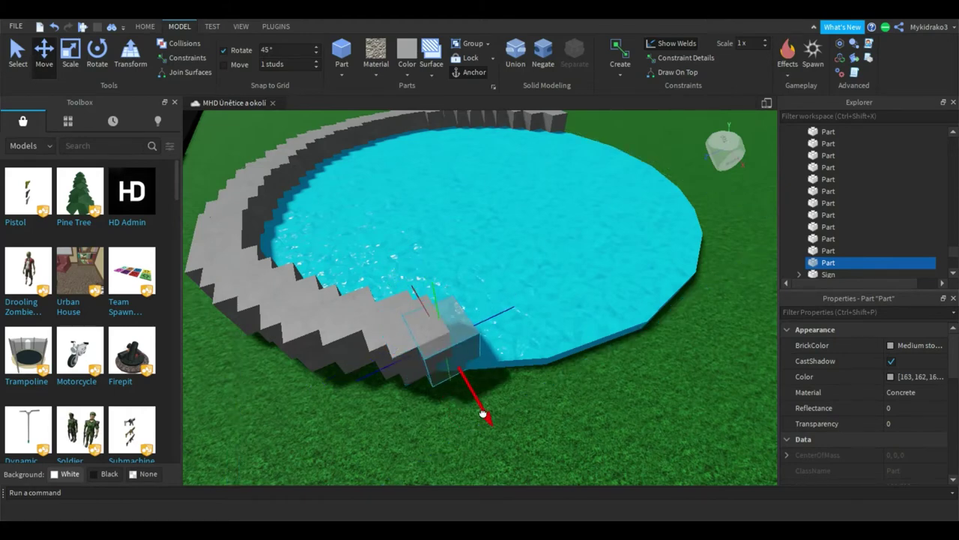
# Step: Duplicate the rim's end cube and stagger the copies along the pond's uncovered grass-side edge
pyautogui.hotkey('ctrl', 'd')
pyautogui.moveTo(497, 317); pyautogui.dragTo(524, 321)
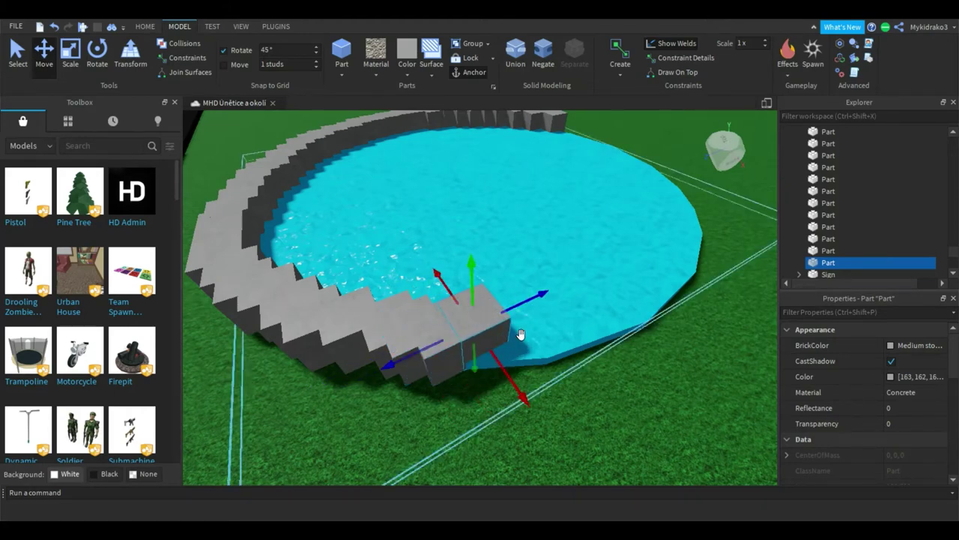
pyautogui.moveTo(508, 381); pyautogui.dragTo(519, 405)
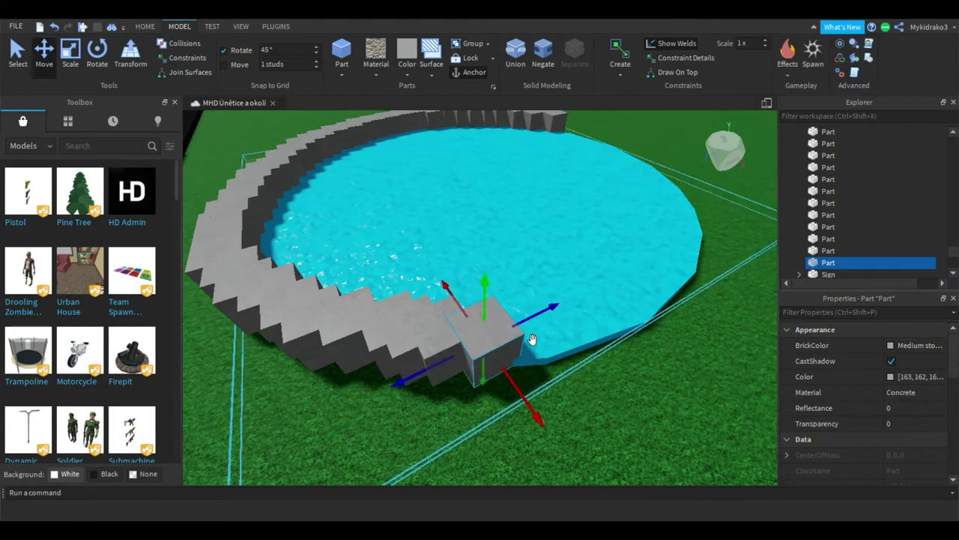
pyautogui.hotkey('ctrl', 'd')
pyautogui.moveTo(531, 325); pyautogui.dragTo(558, 321)
pyautogui.moveTo(545, 373); pyautogui.dragTo(551, 389)
pyautogui.moveTo(554, 329); pyautogui.dragTo(555, 325, button='right')
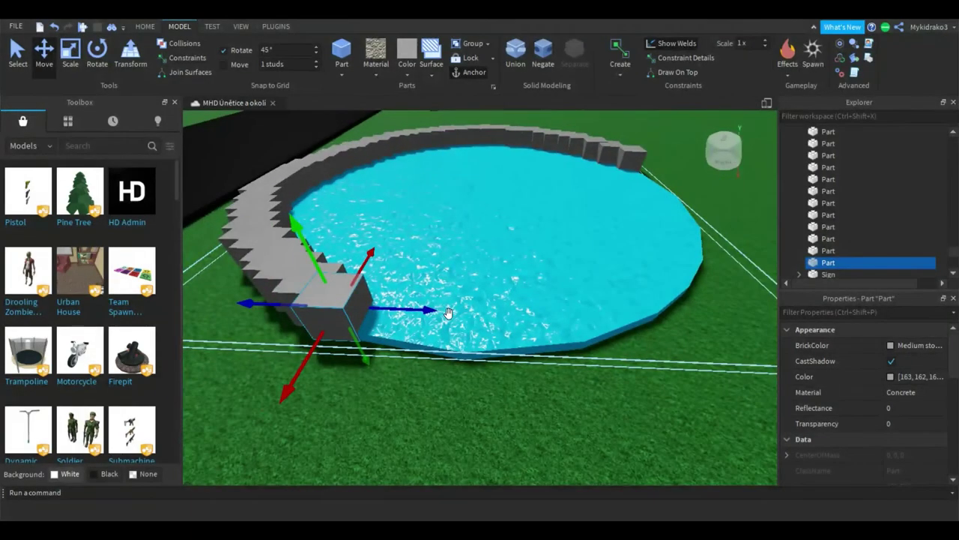
# Step: Extend the rim with several more cube copies, sliding each along the water's edge and nudging it outward to match the curve
pyautogui.moveTo(410, 322); pyautogui.dragTo(451, 320)
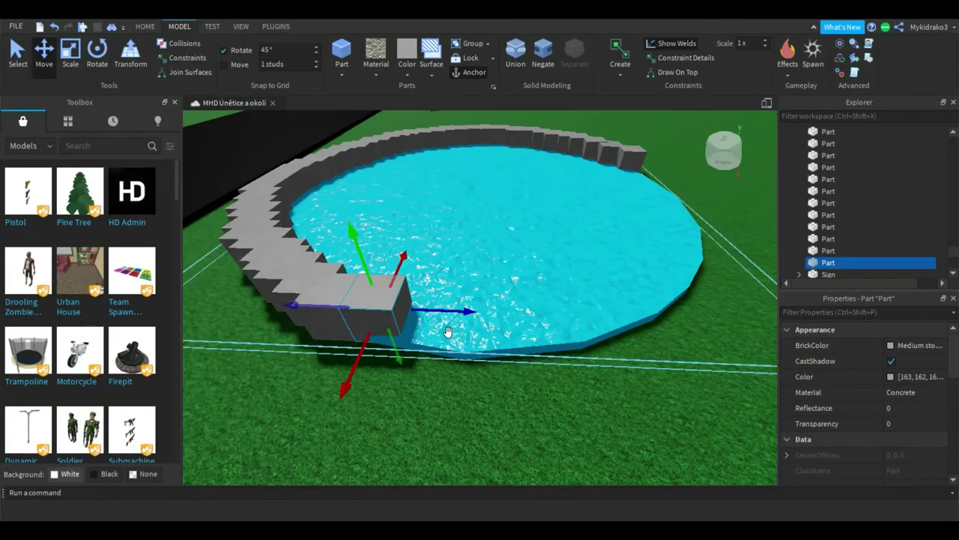
pyautogui.moveTo(358, 367); pyautogui.dragTo(353, 378)
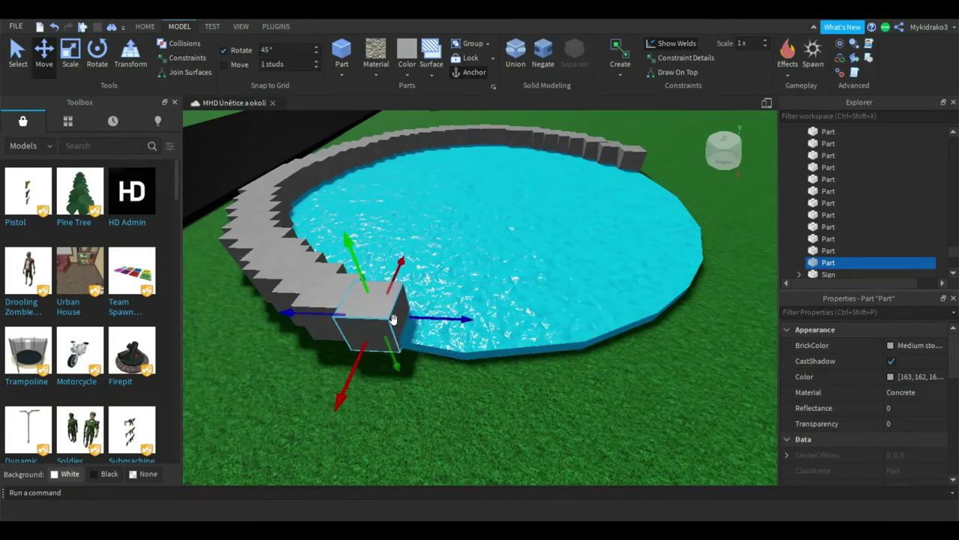
pyautogui.moveTo(414, 316); pyautogui.dragTo(459, 320)
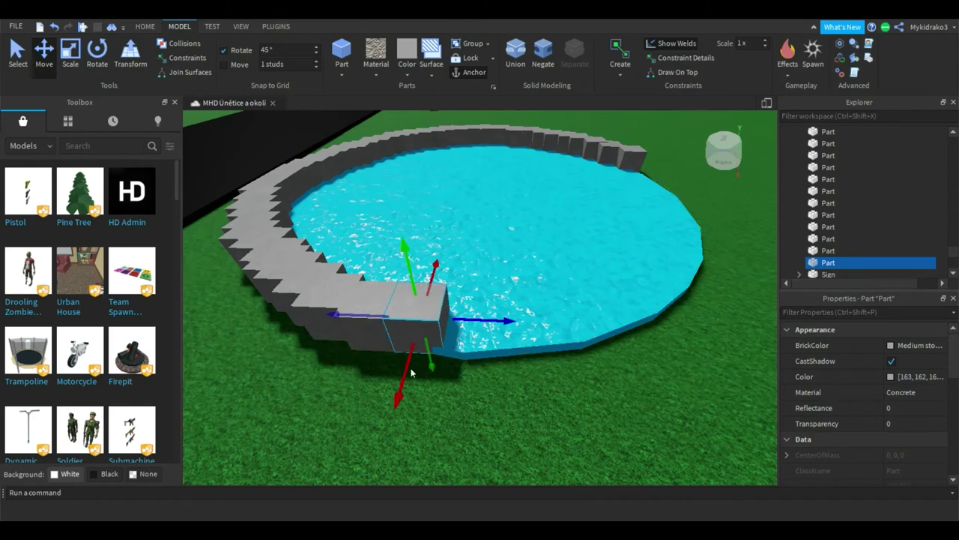
pyautogui.click(396, 384)
pyautogui.click(407, 317)
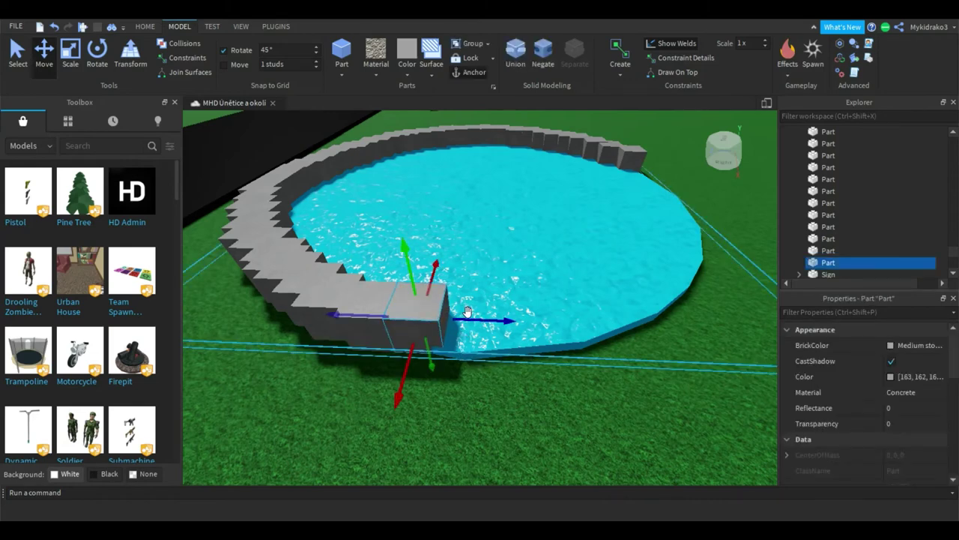
pyautogui.moveTo(467, 324); pyautogui.dragTo(492, 323)
pyautogui.moveTo(436, 385); pyautogui.dragTo(439, 396)
pyautogui.moveTo(517, 332); pyautogui.dragTo(557, 343)
pyautogui.moveTo(535, 301); pyautogui.dragTo(534, 298, button='right')
# Step: Align the end cube with the water's edge and add further copies along the nearly straight stretch of rim
pyautogui.moveTo(443, 263); pyautogui.dragTo(448, 262)
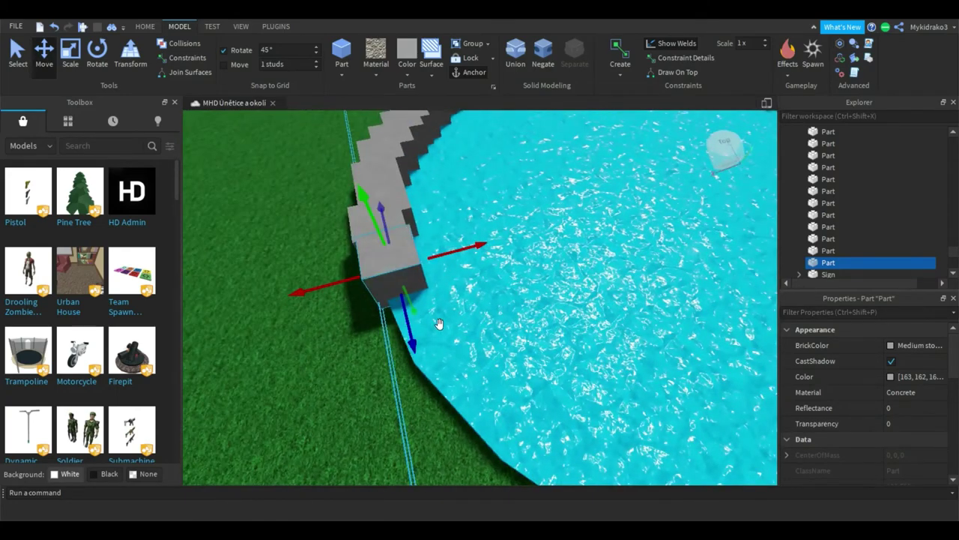
pyautogui.moveTo(414, 350); pyautogui.dragTo(424, 404)
pyautogui.moveTo(361, 333); pyautogui.dragTo(356, 334)
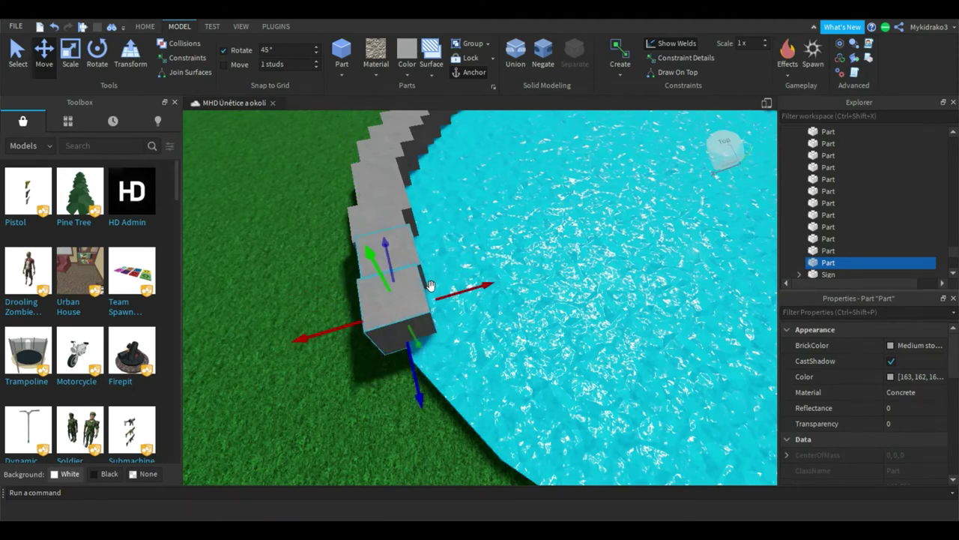
pyautogui.moveTo(455, 295); pyautogui.dragTo(463, 338)
pyautogui.moveTo(433, 378)
pyautogui.mouseDown()
pyautogui.moveTo(437, 467)
pyautogui.moveTo(434, 397)
pyautogui.mouseUp()
pyautogui.moveTo(503, 267); pyautogui.dragTo(437, 356, button='right')
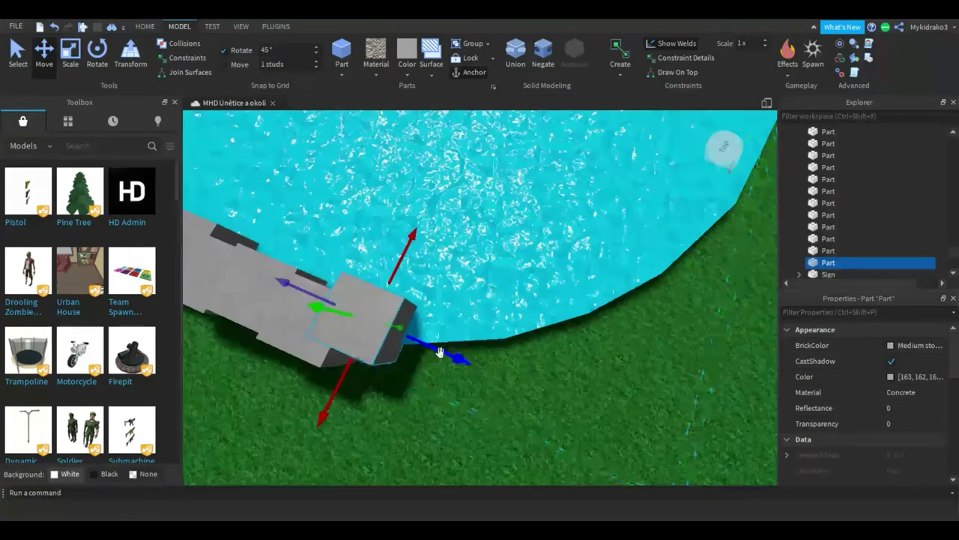
# Step: Place the next cube copies where the pond's edge starts bending back, shifting them inward toward the water
pyautogui.moveTo(442, 354); pyautogui.dragTo(514, 378)
pyautogui.hotkey('ctrl', 'd')
pyautogui.moveTo(494, 291); pyautogui.dragTo(507, 264)
pyautogui.moveTo(532, 263); pyautogui.dragTo(532, 263, button='right')
pyautogui.scroll(-3, 532, 263)
pyautogui.scroll(3, 532, 262)
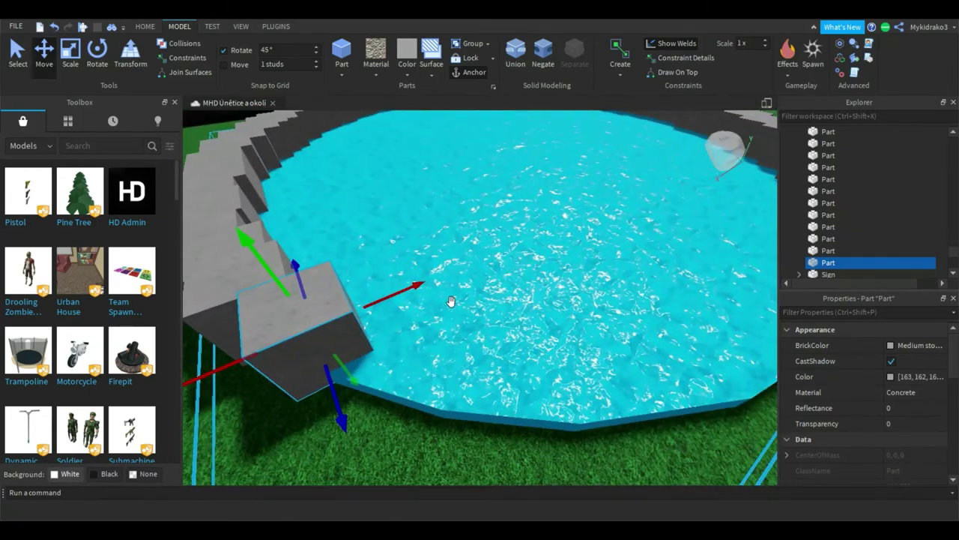
pyautogui.moveTo(389, 308); pyautogui.dragTo(409, 293)
pyautogui.moveTo(352, 378); pyautogui.dragTo(374, 410)
pyautogui.moveTo(477, 313); pyautogui.dragTo(478, 313, button='right')
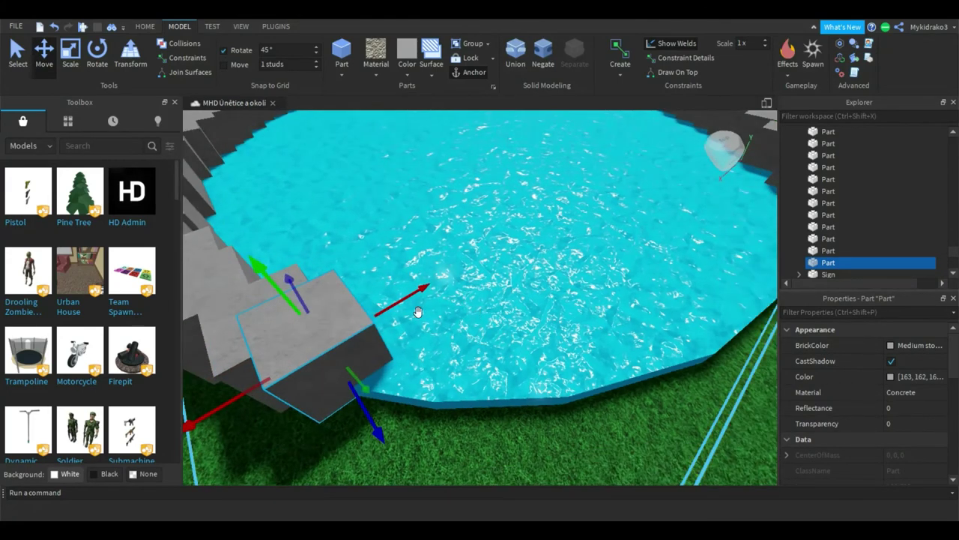
# Step: Add a diagonal run of cube copies, offsetting each one both inward and forward along the bend
pyautogui.moveTo(410, 306); pyautogui.dragTo(441, 279)
pyautogui.moveTo(420, 402); pyautogui.dragTo(442, 441)
pyautogui.moveTo(457, 311); pyautogui.dragTo(482, 291)
pyautogui.moveTo(454, 400); pyautogui.dragTo(488, 443)
pyautogui.moveTo(488, 316); pyautogui.dragTo(517, 295)
pyautogui.moveTo(499, 398); pyautogui.dragTo(533, 446)
pyautogui.press('d')
pyautogui.moveTo(509, 382); pyautogui.dragTo(510, 384, button='right')
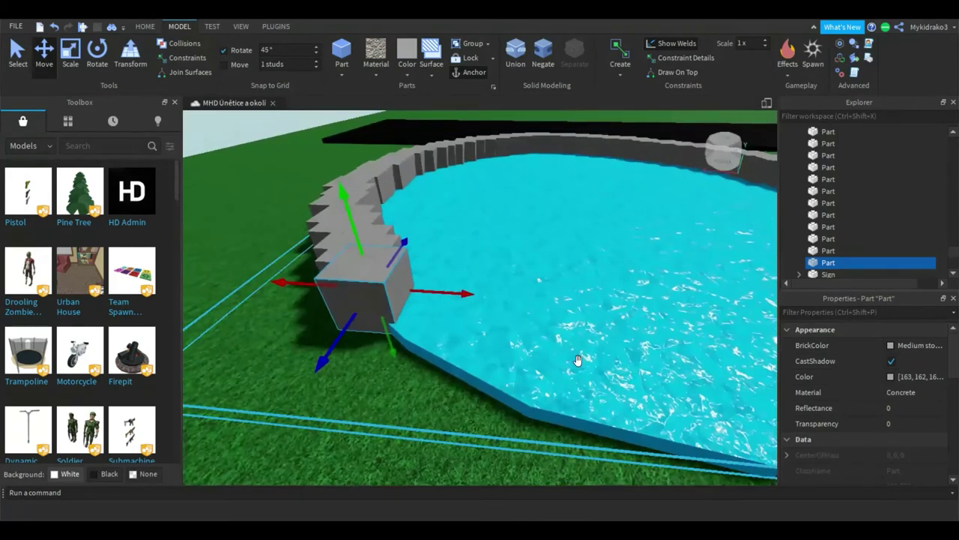
# Step: Continue the stepped rim from its new end with more duplicated cubes, adjusting each to cover the water's edge
pyautogui.moveTo(460, 303); pyautogui.dragTo(479, 312)
pyautogui.moveTo(376, 350); pyautogui.dragTo(372, 356)
pyautogui.moveTo(454, 316); pyautogui.dragTo(475, 319)
pyautogui.moveTo(426, 383); pyautogui.dragTo(400, 402)
pyautogui.hotkey('ctrl', 'd')
pyautogui.moveTo(492, 327); pyautogui.dragTo(546, 371)
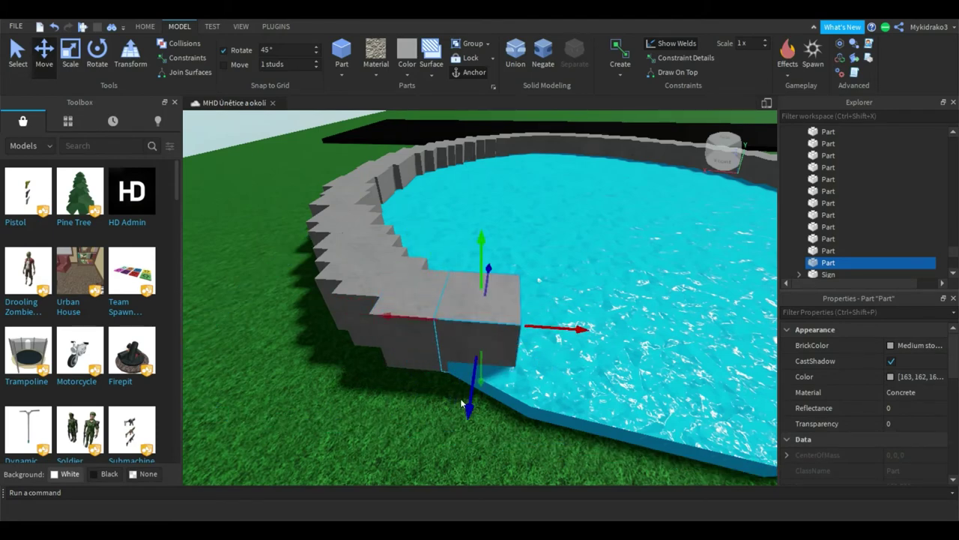
pyautogui.moveTo(471, 402); pyautogui.dragTo(464, 414)
pyautogui.press('d')
pyautogui.press('s')
pyautogui.press('w')
pyautogui.moveTo(469, 398); pyautogui.dragTo(468, 401, button='right')
pyautogui.press('a')
# Step: Duplicate the end cube repeatedly and place the overlapping copies toward the remaining opening in the rim
pyautogui.hotkey('ctrl', 'd')
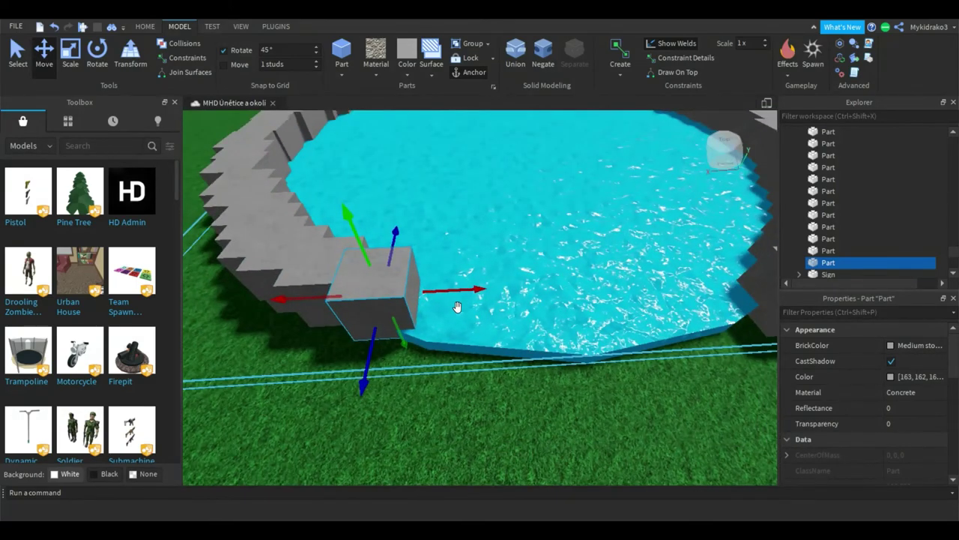
pyautogui.moveTo(455, 294); pyautogui.dragTo(502, 300)
pyautogui.moveTo(428, 366); pyautogui.dragTo(428, 395)
pyautogui.hotkey('ctrl', 'd')
pyautogui.moveTo(492, 308); pyautogui.dragTo(547, 328)
pyautogui.moveTo(491, 391); pyautogui.dragTo(500, 405)
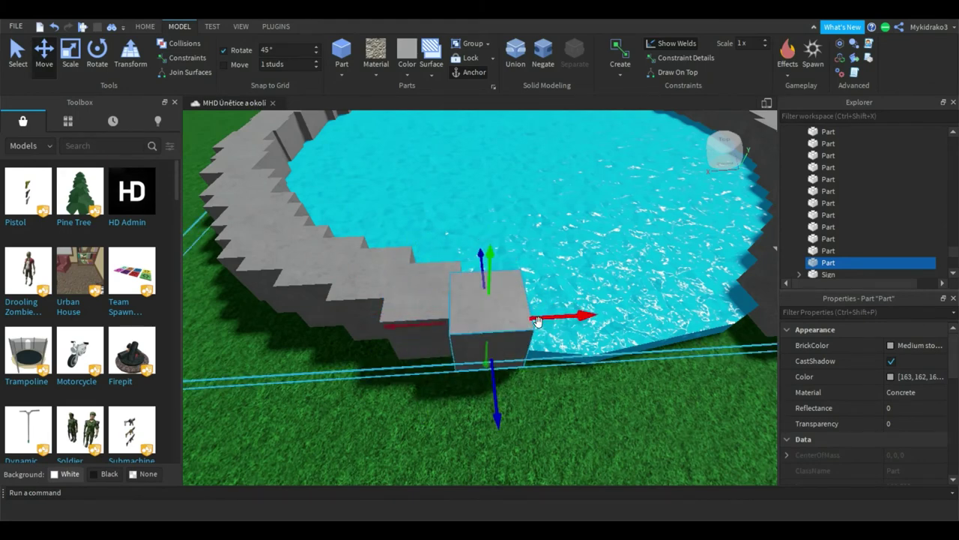
pyautogui.moveTo(545, 320); pyautogui.dragTo(588, 307)
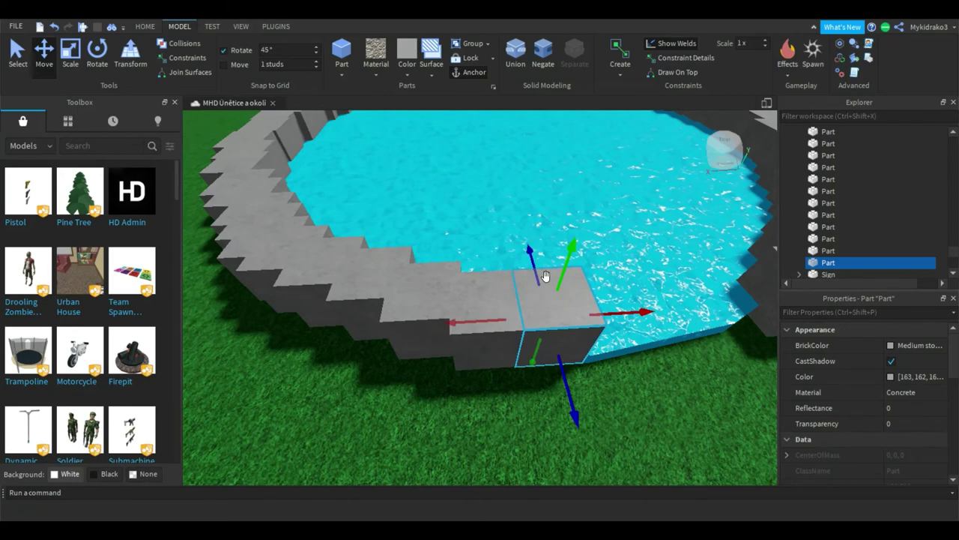
pyautogui.moveTo(561, 395); pyautogui.dragTo(569, 398)
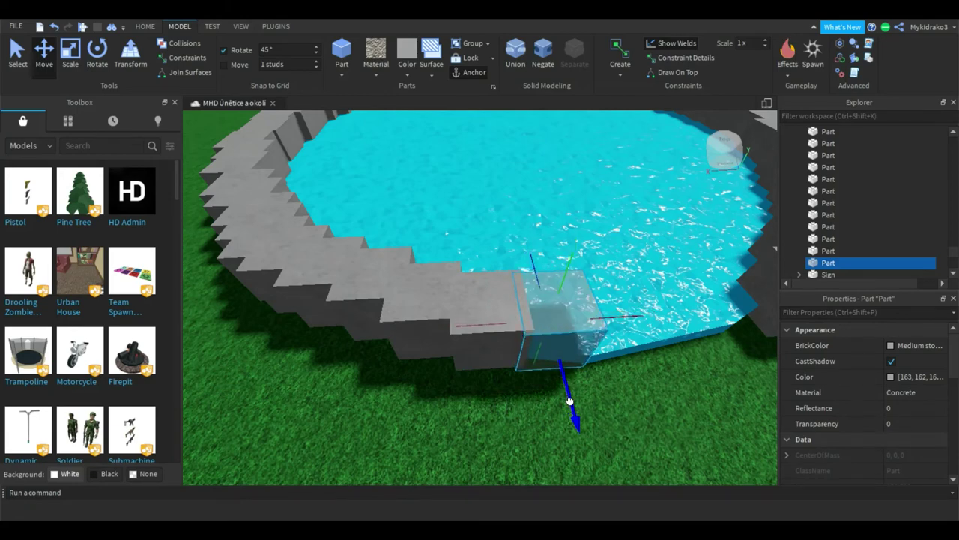
# Step: Close the last gap in the rim with cube copies, fitting the final one against the ring's starting cube
pyautogui.moveTo(499, 328); pyautogui.dragTo(387, 351)
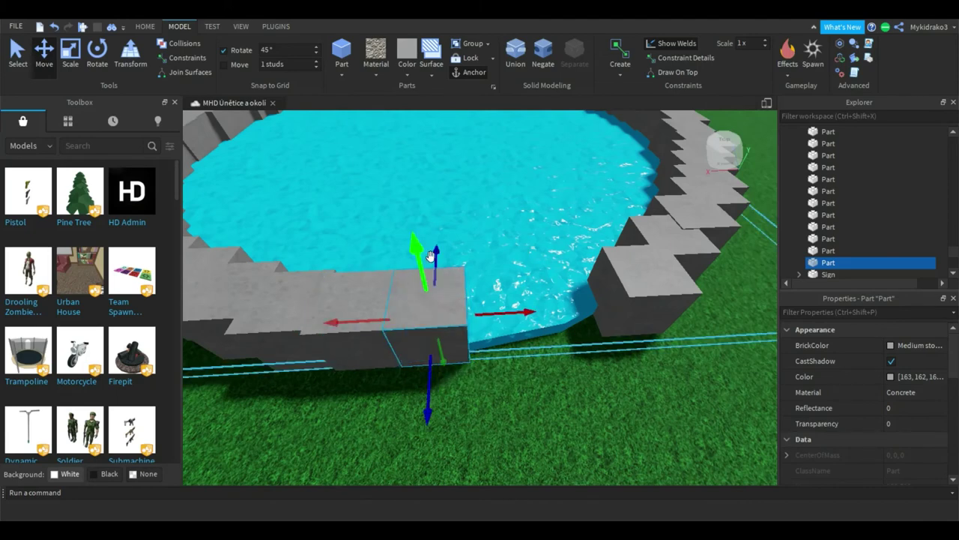
pyautogui.moveTo(439, 253); pyautogui.dragTo(441, 254)
pyautogui.moveTo(488, 306); pyautogui.dragTo(558, 309)
pyautogui.click(427, 289)
pyautogui.moveTo(435, 376); pyautogui.dragTo(433, 395)
pyautogui.click(531, 300)
pyautogui.moveTo(468, 321); pyautogui.dragTo(442, 321)
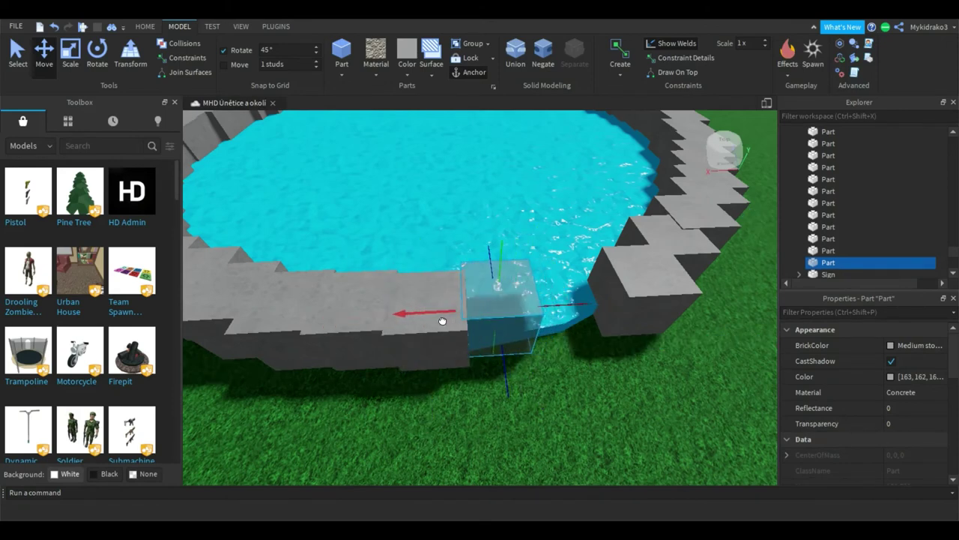
pyautogui.moveTo(552, 308); pyautogui.dragTo(610, 308)
pyautogui.moveTo(545, 270); pyautogui.dragTo(545, 262)
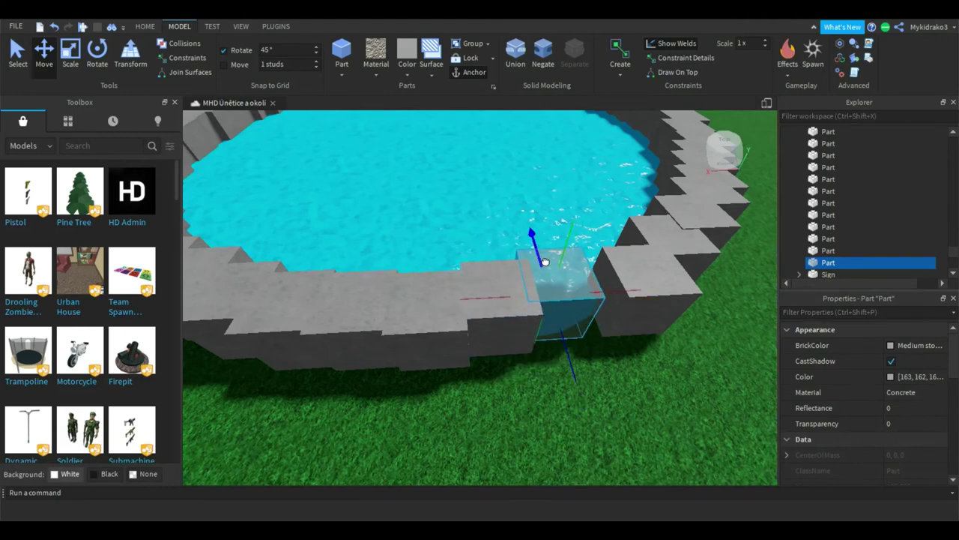
pyautogui.moveTo(617, 300); pyautogui.dragTo(650, 304)
pyautogui.moveTo(608, 350); pyautogui.dragTo(617, 376)
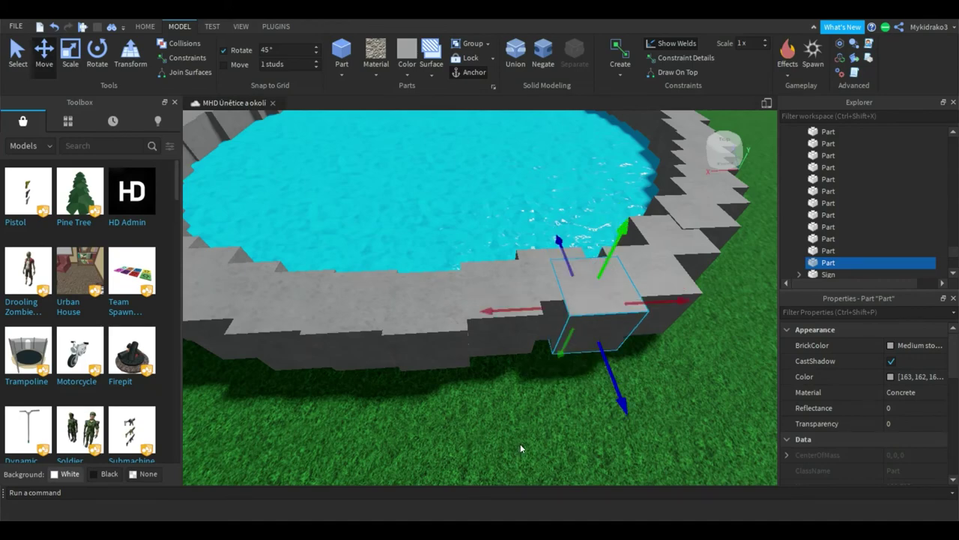
# Step: Select the whole pond with its finished cube rim and group it into a single model
pyautogui.click(543, 410)
pyautogui.scroll(-8, 544, 410)
pyautogui.moveTo(544, 410); pyautogui.dragTo(545, 410, button='right')
pyautogui.scroll(5, 545, 410)
pyautogui.moveTo(541, 274); pyautogui.dragTo(582, 432, button='right')
pyautogui.scroll(-5, 607, 375)
pyautogui.moveTo(579, 427); pyautogui.dragTo(413, 181)
pyautogui.hotkey('ctrl', 'g')
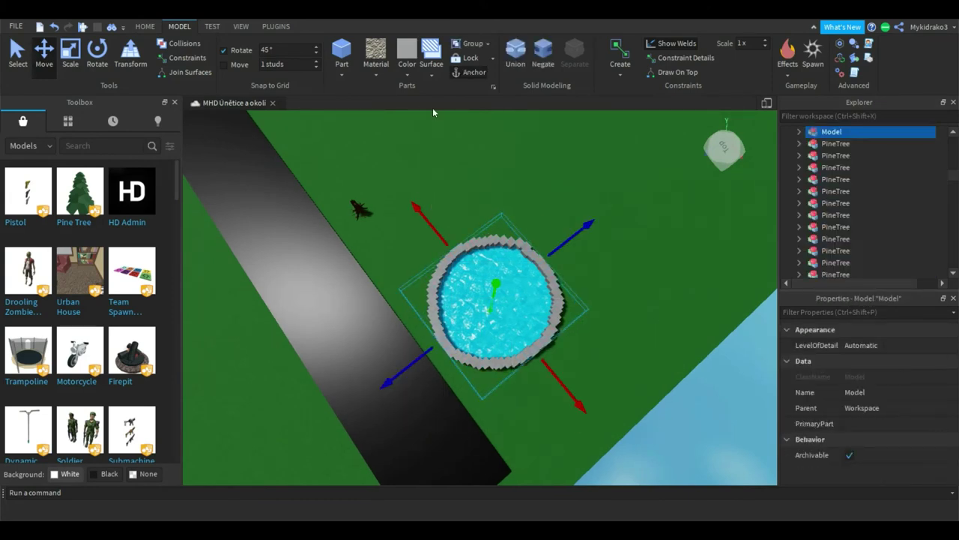
# Step: Examine the finished pond and the scenery around the neighbouring road from above
pyautogui.click(383, 196)
pyautogui.click(362, 212)
pyautogui.click(463, 144)
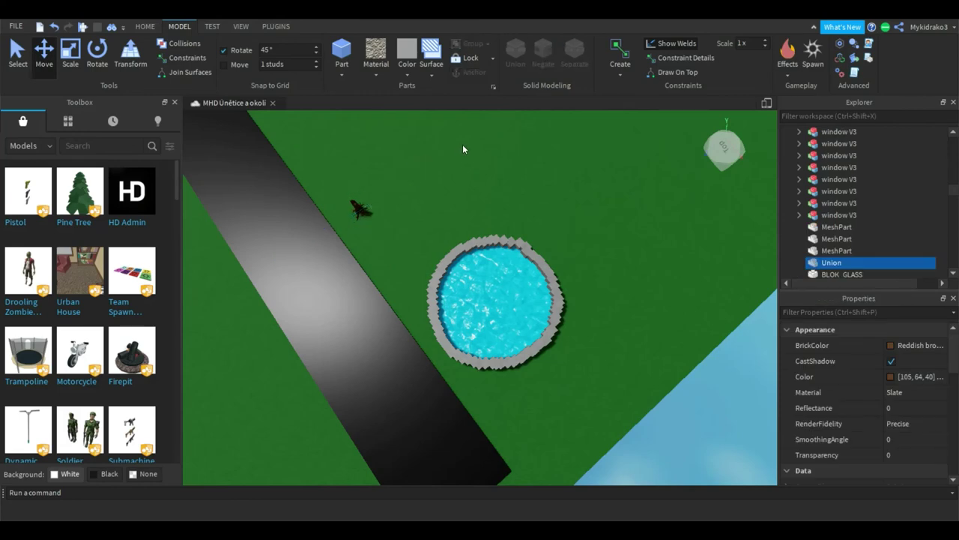
pyautogui.moveTo(462, 143); pyautogui.dragTo(468, 137, button='right')
pyautogui.moveTo(514, 330); pyautogui.dragTo(452, 215, button='right')
pyautogui.scroll(-5, 500, 315)
pyautogui.scroll(3, 516, 320)
pyautogui.scroll(2, 387, 311)
pyautogui.scroll(2, 445, 278)
pyautogui.scroll(3, 454, 283)
pyautogui.scroll(5, 480, 269)
pyautogui.scroll(5, 482, 272)
pyautogui.scroll(4, 481, 270)
pyautogui.scroll(3, 480, 270)
pyautogui.scroll(-4, 485, 275)
pyautogui.scroll(3, 484, 274)
pyautogui.scroll(5, 481, 270)
# Step: Inspect the red Christmas bus garage, the trees around it and the street with the nearby houses
pyautogui.press('w')
pyautogui.press('w')
pyautogui.press('w')
pyautogui.press('w')
pyautogui.press('w')
pyautogui.press('w')
pyautogui.press('w')
pyautogui.press('s')
pyautogui.press('d')
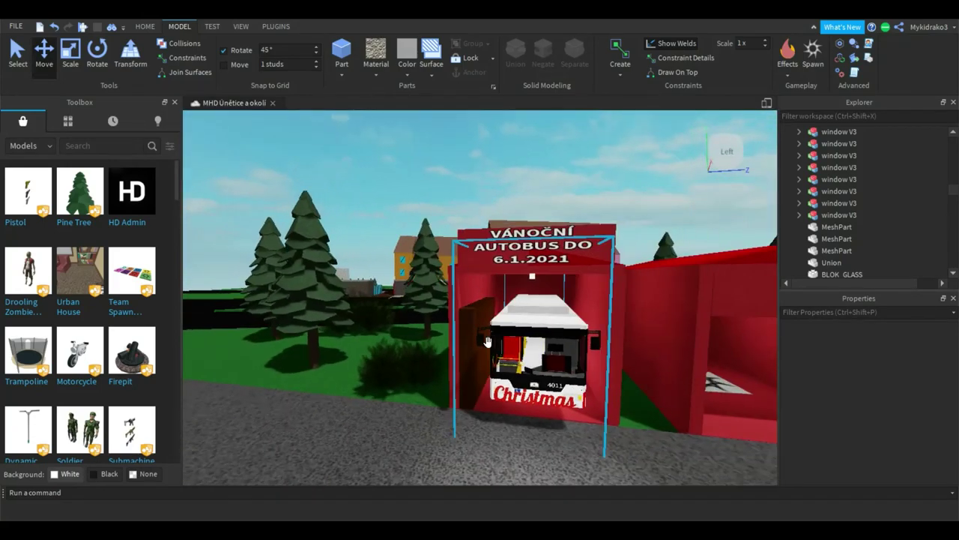
pyautogui.press('w')
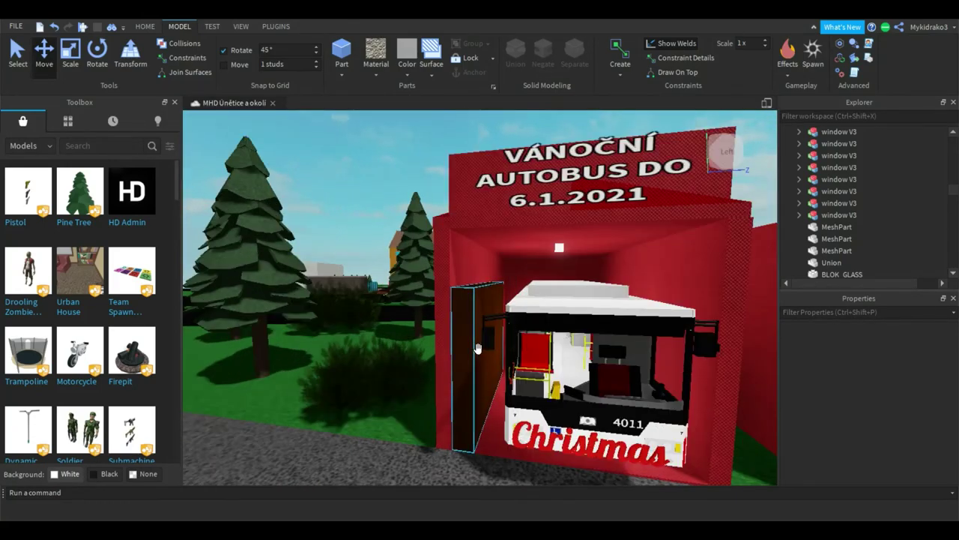
pyautogui.press('a')
pyautogui.press('w')
pyautogui.moveTo(462, 288); pyautogui.dragTo(465, 287, button='right')
pyautogui.press('s')
pyautogui.press('s')
pyautogui.press('a')
pyautogui.press('w')
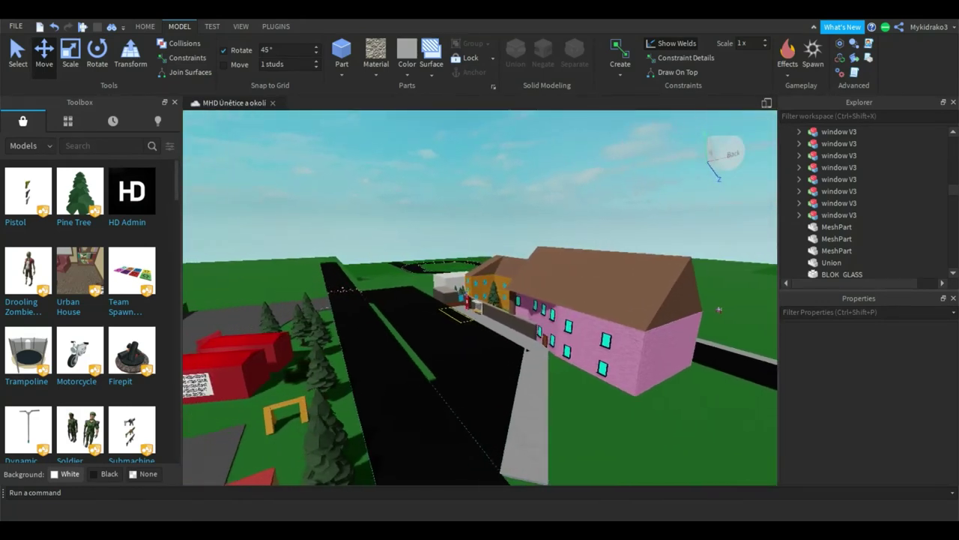